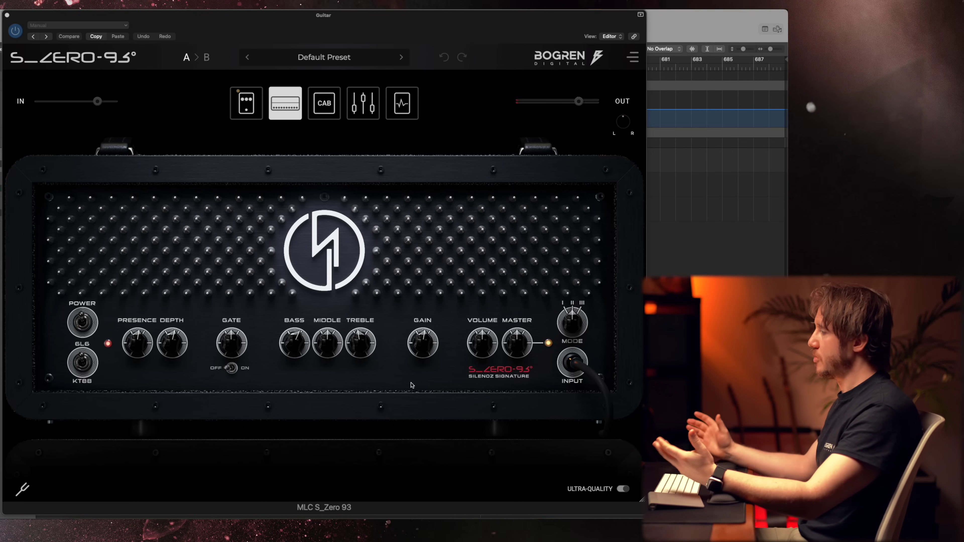
Look through the stompbox, cabinet, graphic equalizer and delay/reverb sections, and return to the stompboxes.
left_click(248, 218)
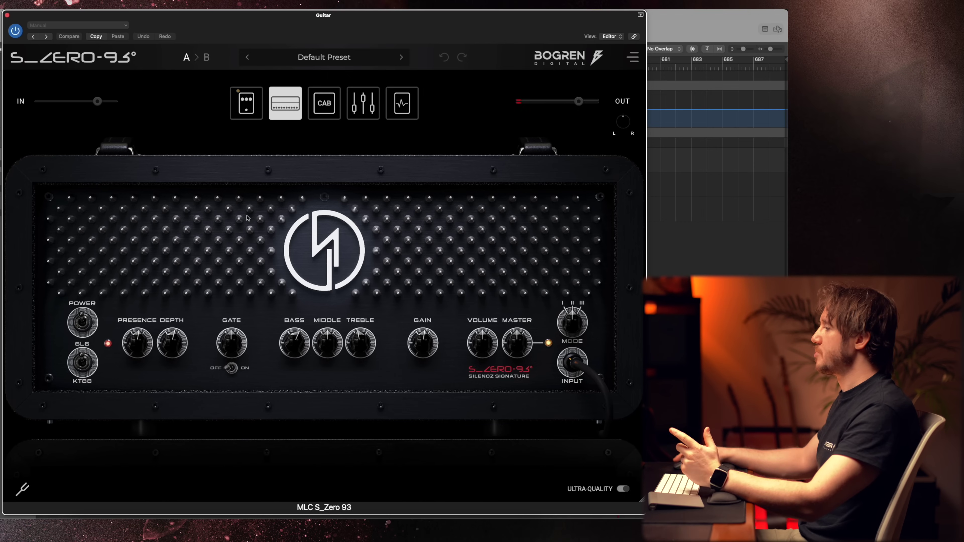
left_click(247, 108)
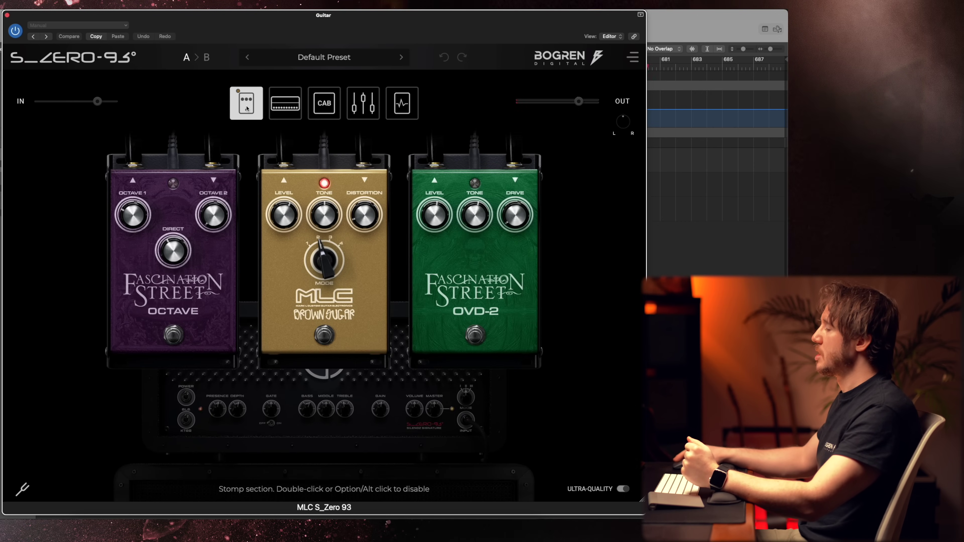
left_click(329, 107)
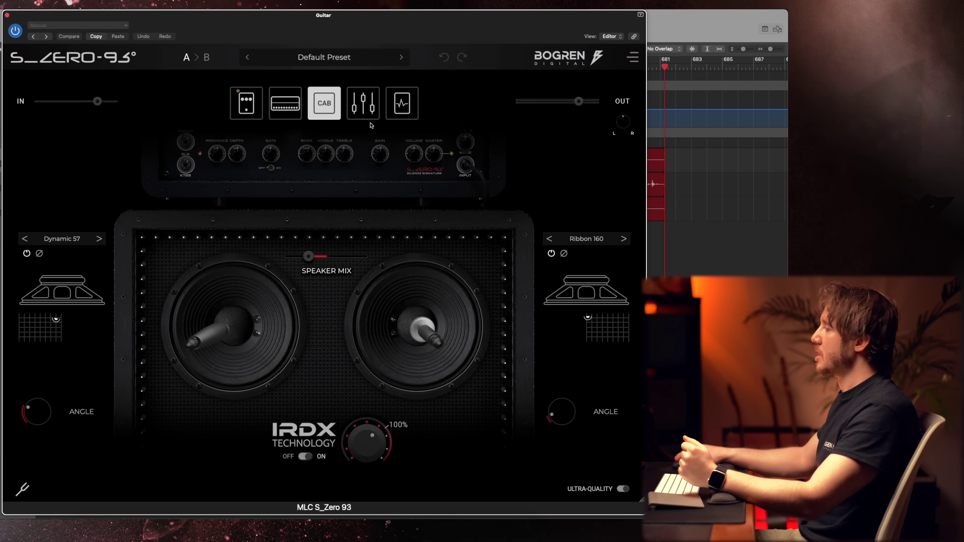
left_click(363, 114)
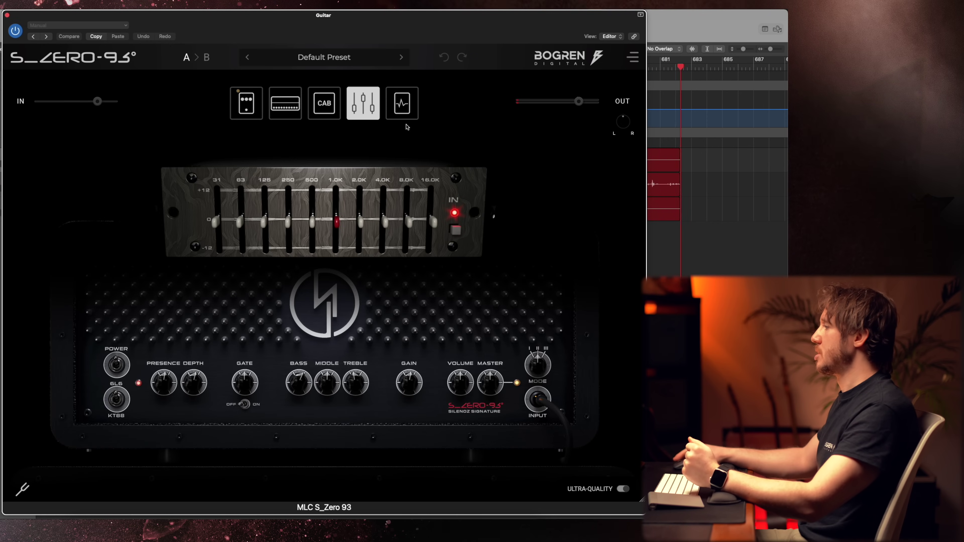
left_click(402, 110)
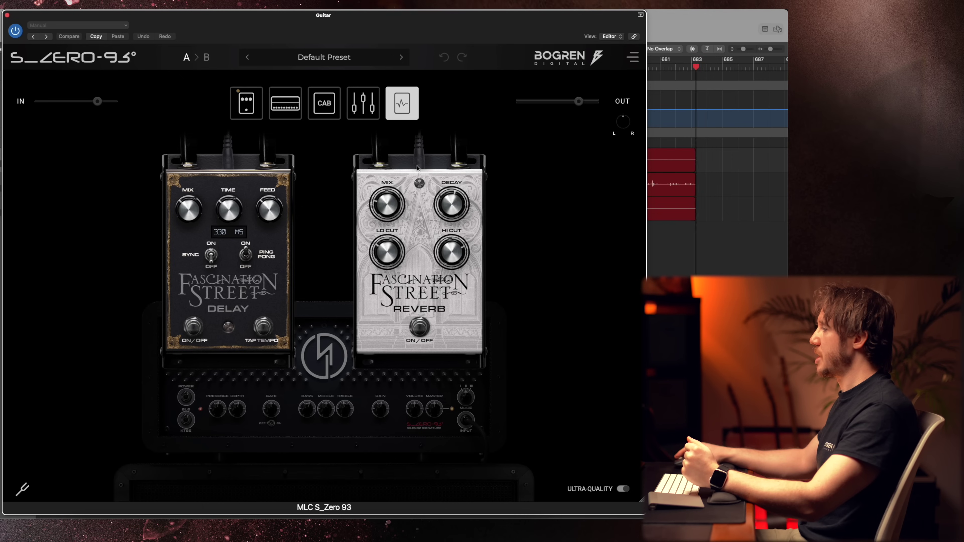
left_click(246, 103)
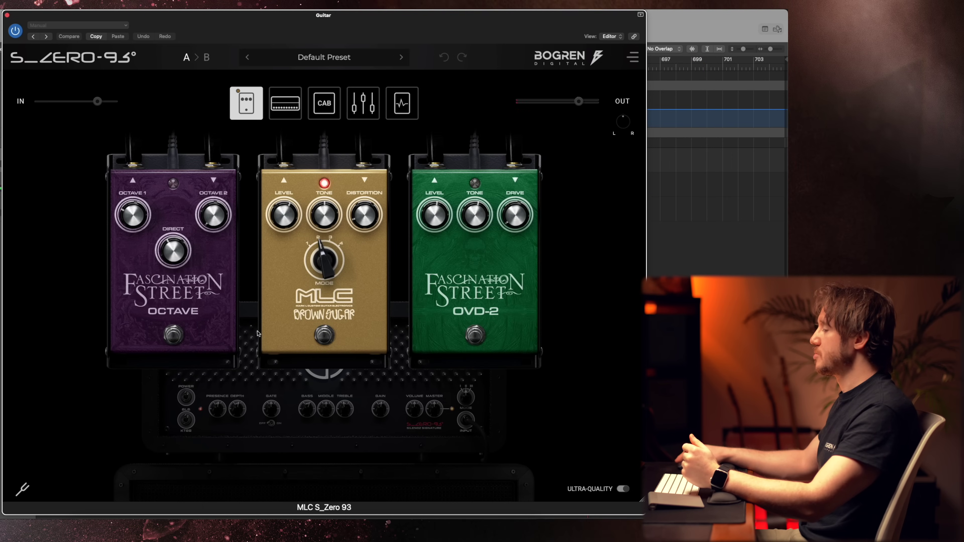
Try other clipping diode modes on the Brown Sugar pedal.
left_click(203, 289)
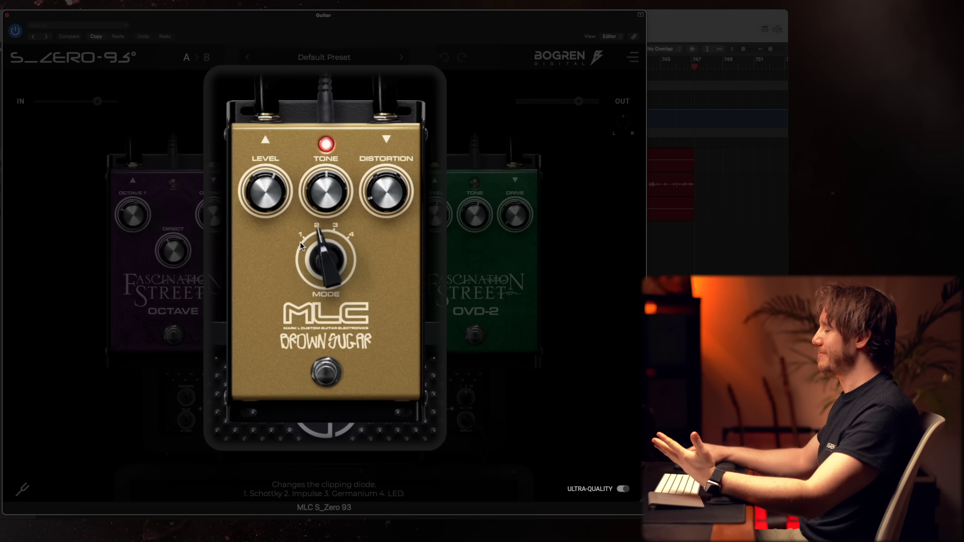
left_click_drag(299, 242, 333, 396)
left_click_drag(333, 262, 331, 302)
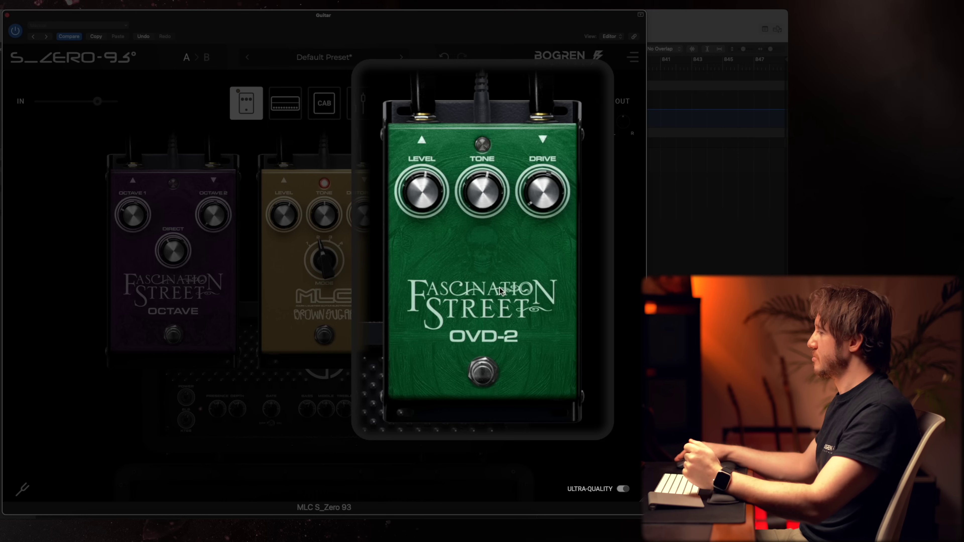
left_click(491, 299)
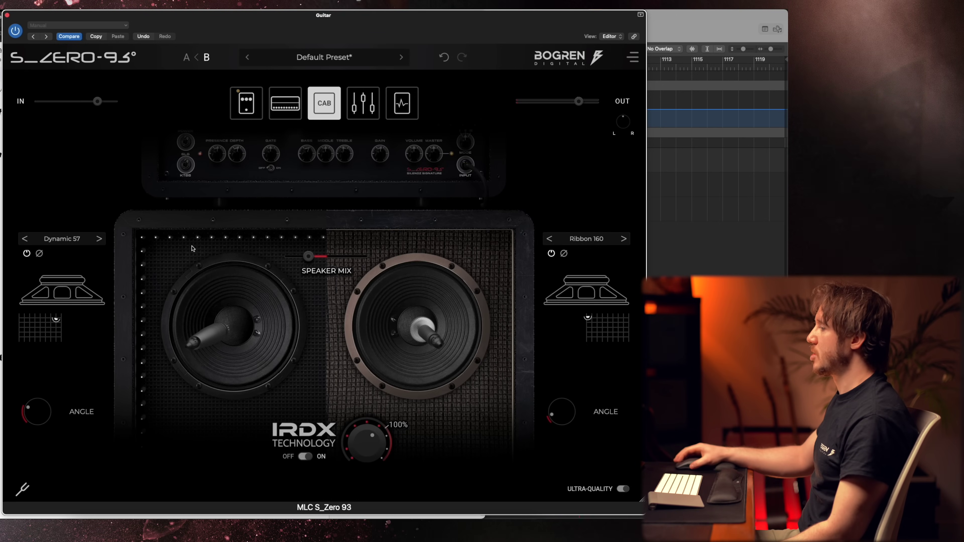
Try the Modern Cab's Dynamic 201 and Ribbon 160 as the microphone on the left speaker.
left_click(62, 238)
mouse_move(94, 254)
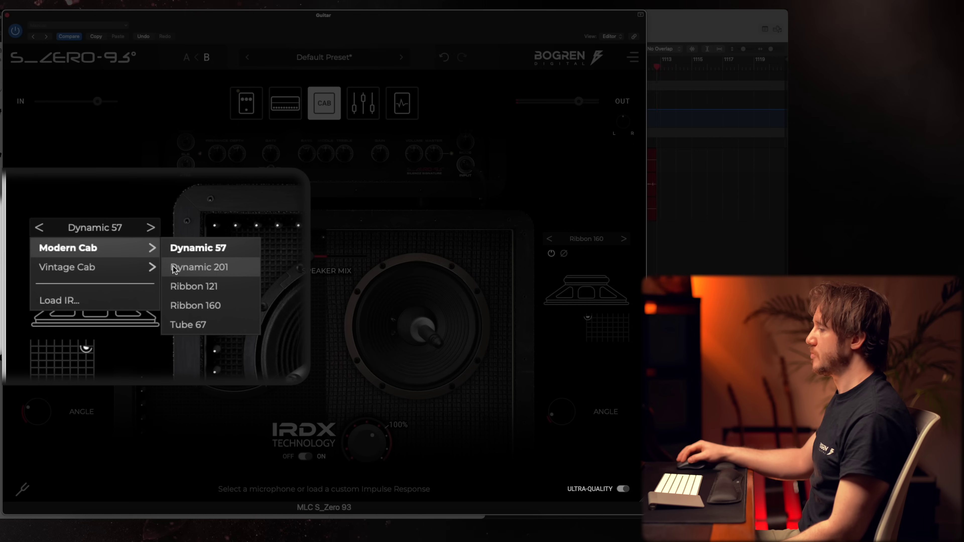
left_click(228, 269)
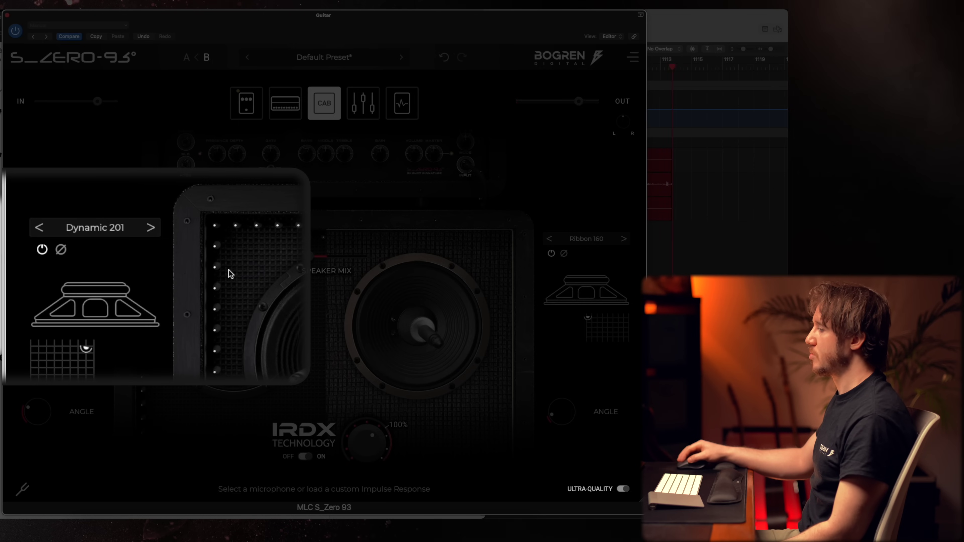
left_click(108, 232)
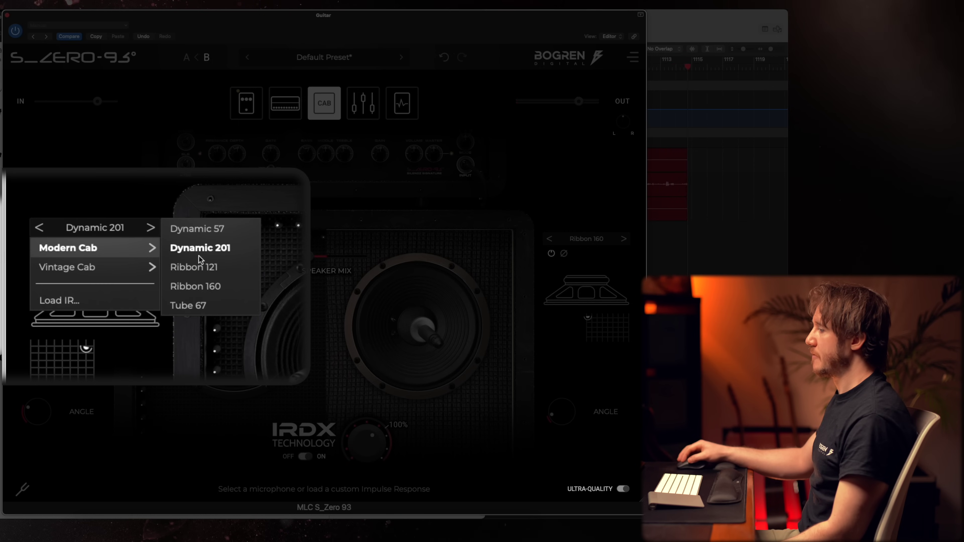
left_click(204, 290)
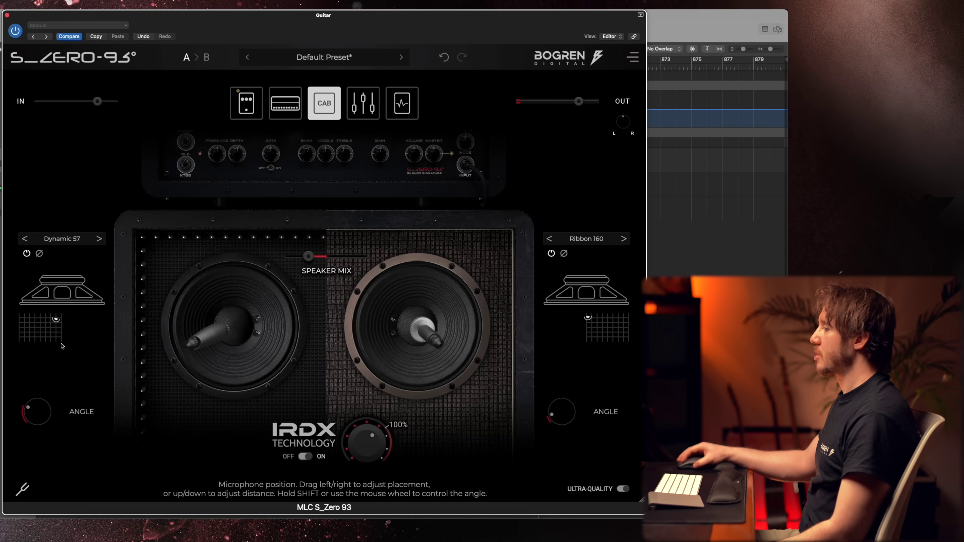
Move the left speaker's Dynamic 57 microphone in towards the cone's centre and adjust its angle.
mouse_move(56, 319)
left_mouse_down()
mouse_move(26, 366)
mouse_move(32, 343)
mouse_move(124, 345)
mouse_move(86, 376)
mouse_move(67, 362)
mouse_move(61, 315)
left_mouse_up()
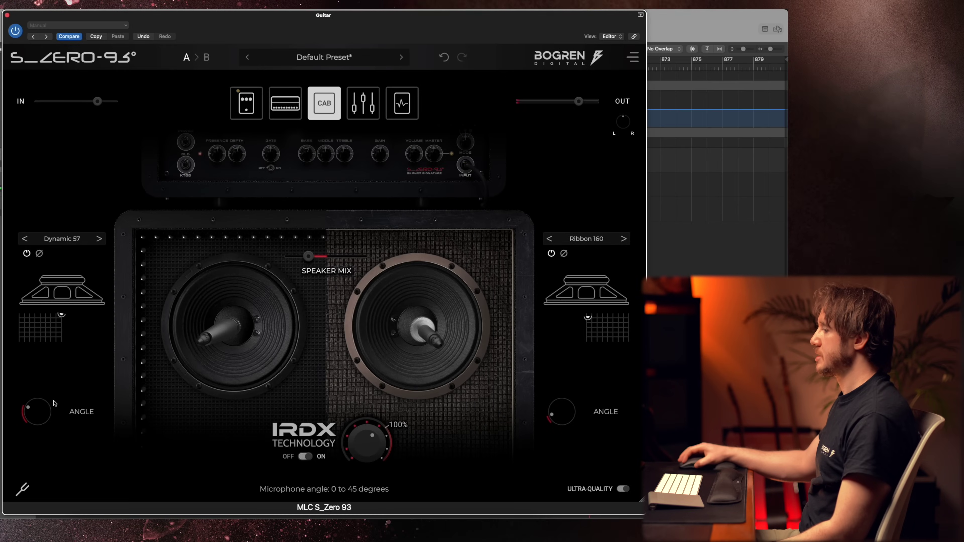
left_click_drag(55, 403, 62, 455)
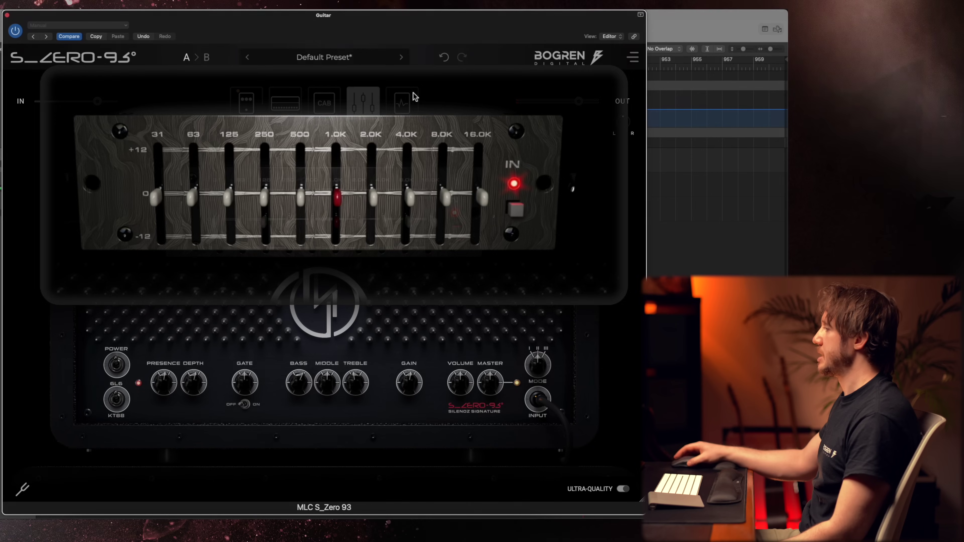
Show the delay and reverb pedals and compare settings A and B, ending on B.
left_click(406, 109)
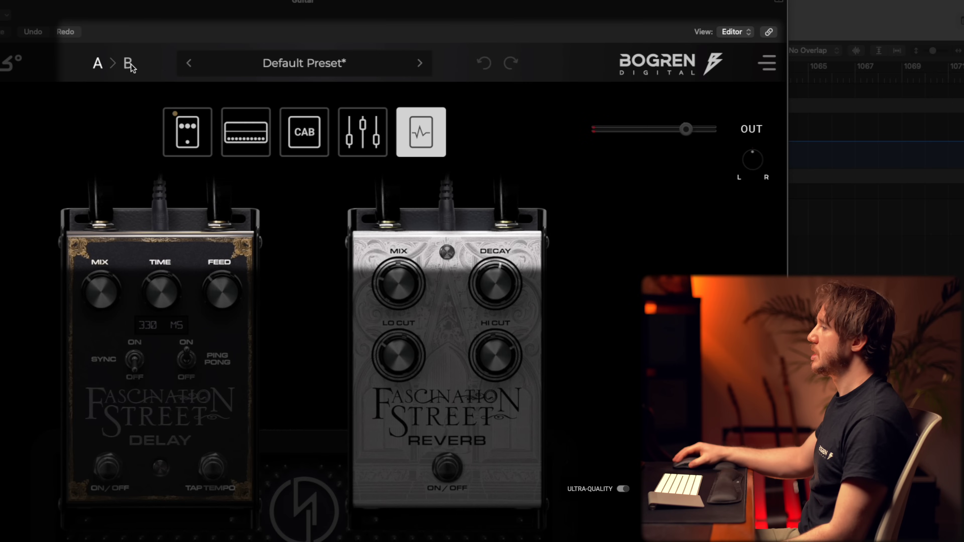
left_click(128, 64)
left_click(98, 64)
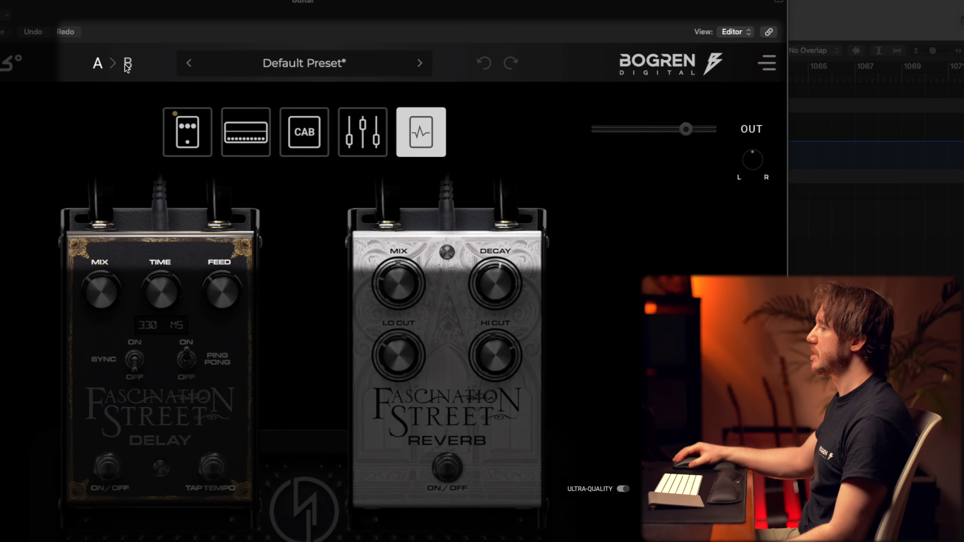
left_click(127, 64)
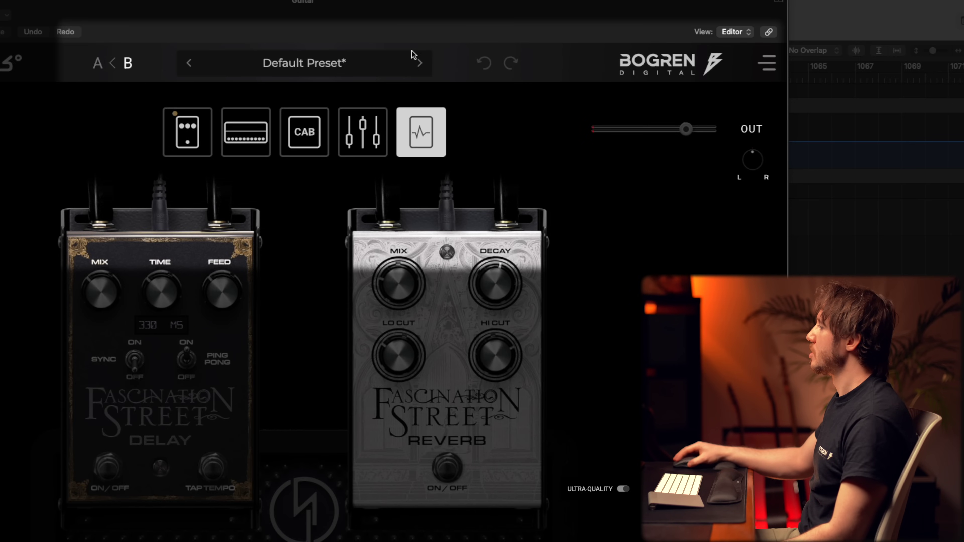
Step through the neighbouring presets, reload Default Preset, and open the plugin's main menu.
left_click(281, 65)
left_click(333, 65)
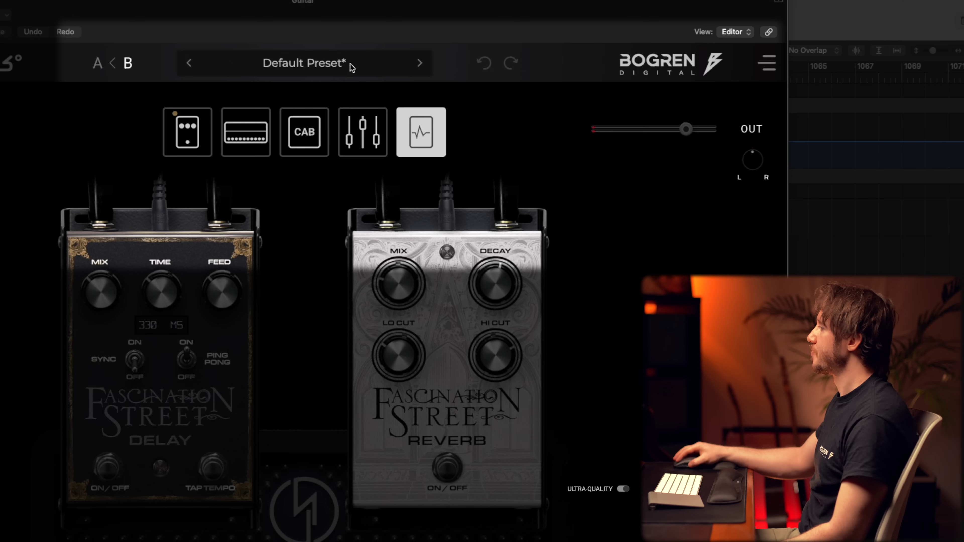
left_click(422, 66)
left_click(188, 65)
left_click(188, 65)
left_click(419, 63)
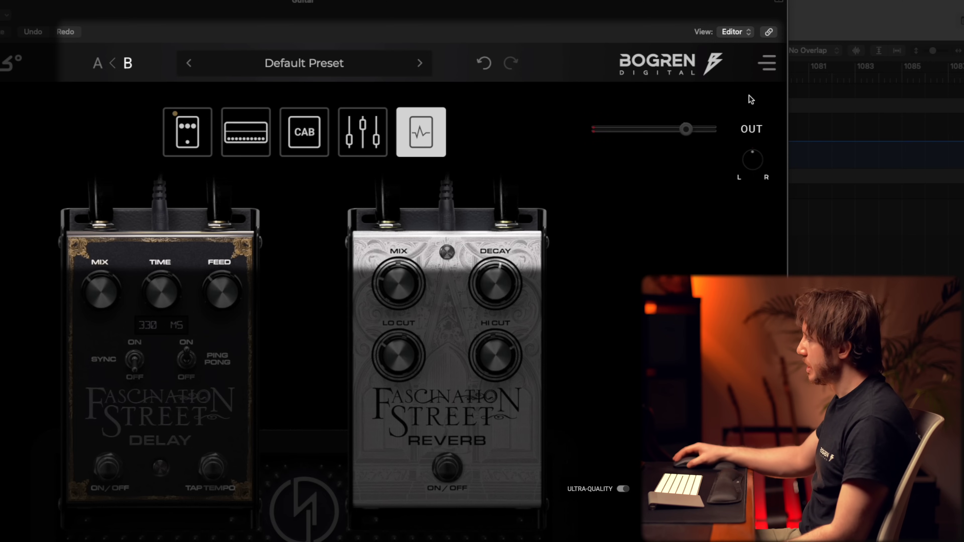
left_click(768, 63)
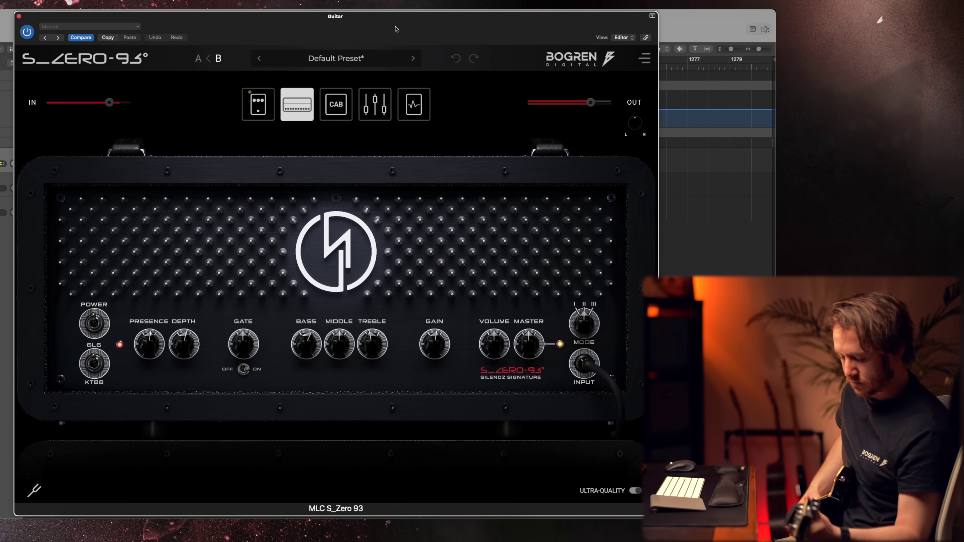
Go from the stompboxes back to the amp head and switch its channel through modes I, II and III.
left_click(258, 104)
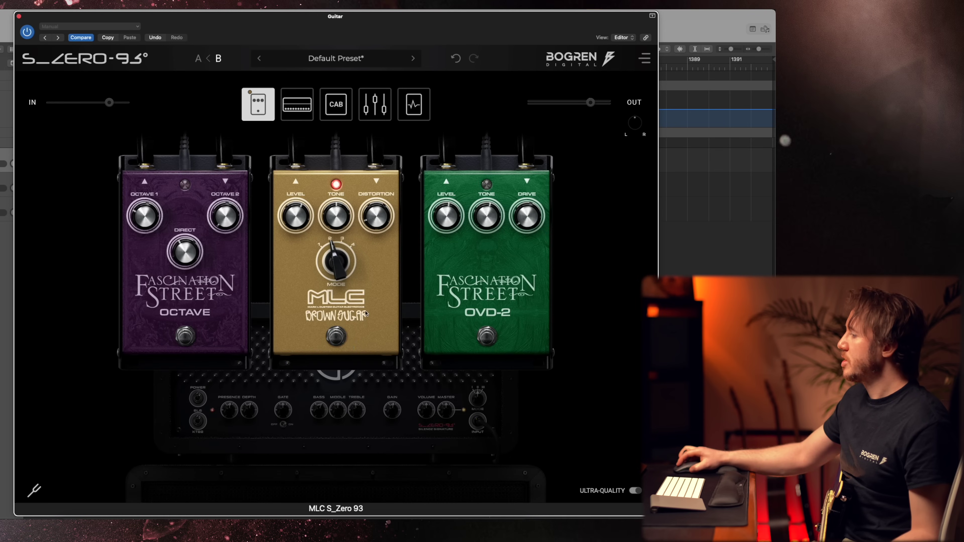
left_click(297, 103)
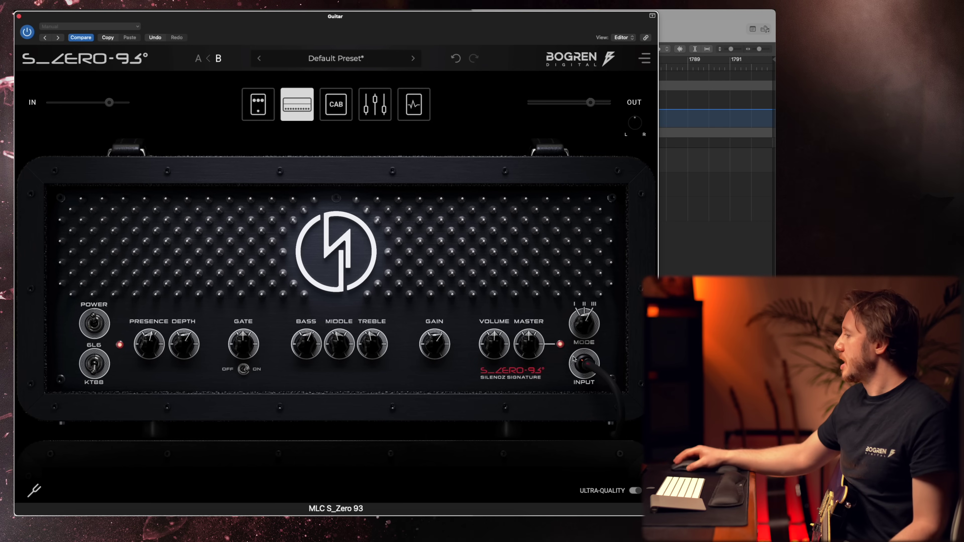
left_click(584, 321)
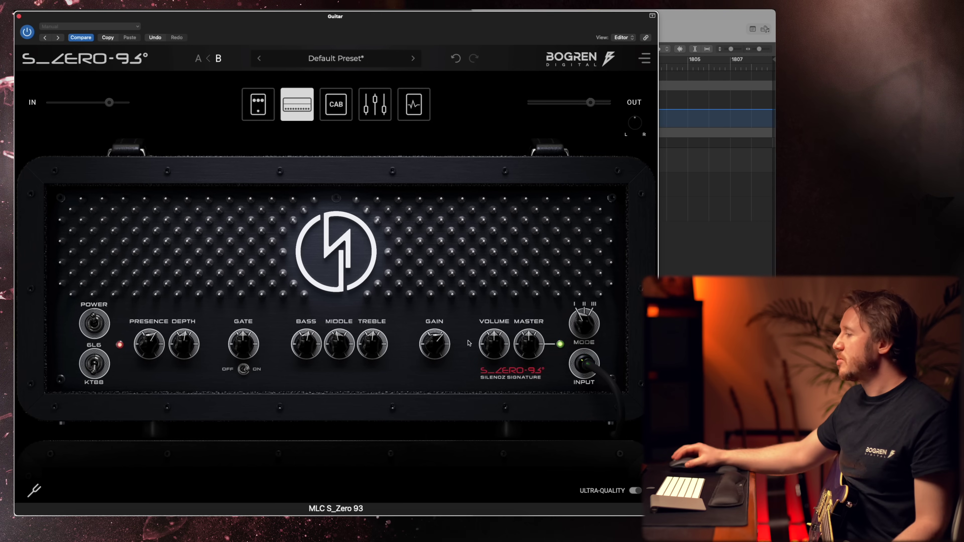
left_click(588, 329)
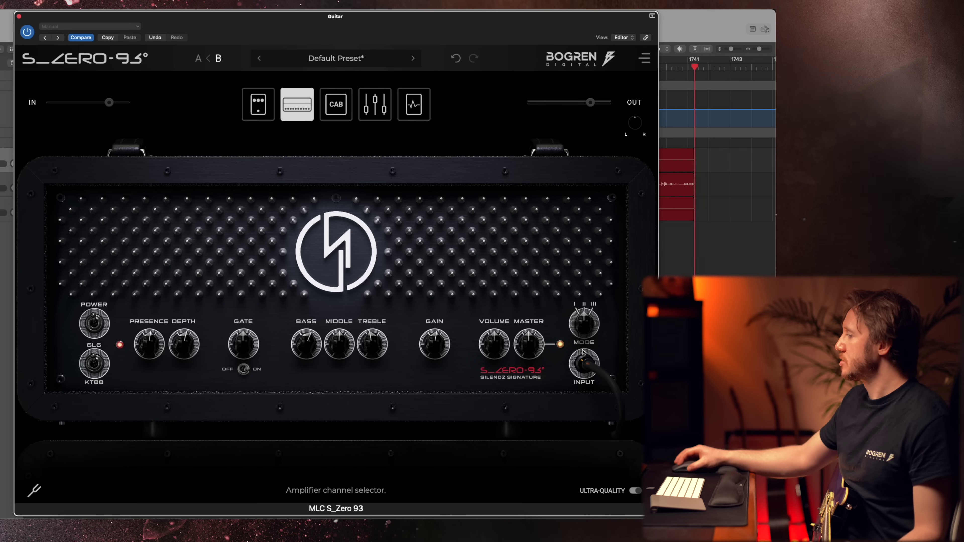
left_click(584, 321)
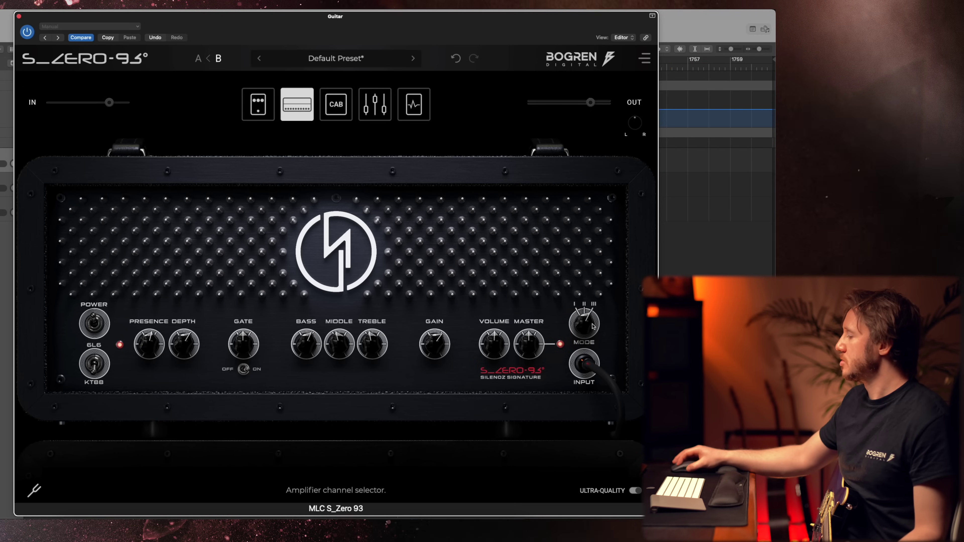
left_click(592, 338)
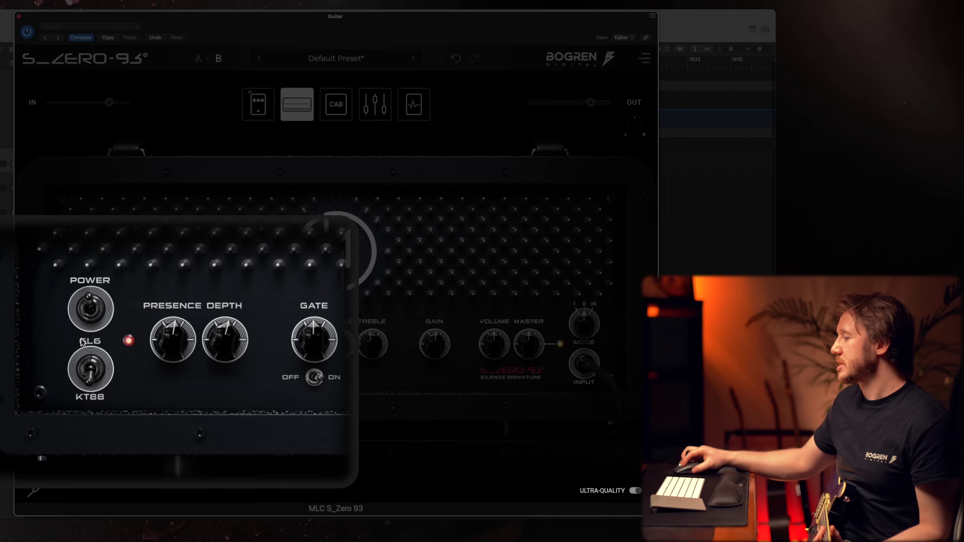
Switch the power amp tube model back and forth between 6L6 and KT88.
left_click(99, 377)
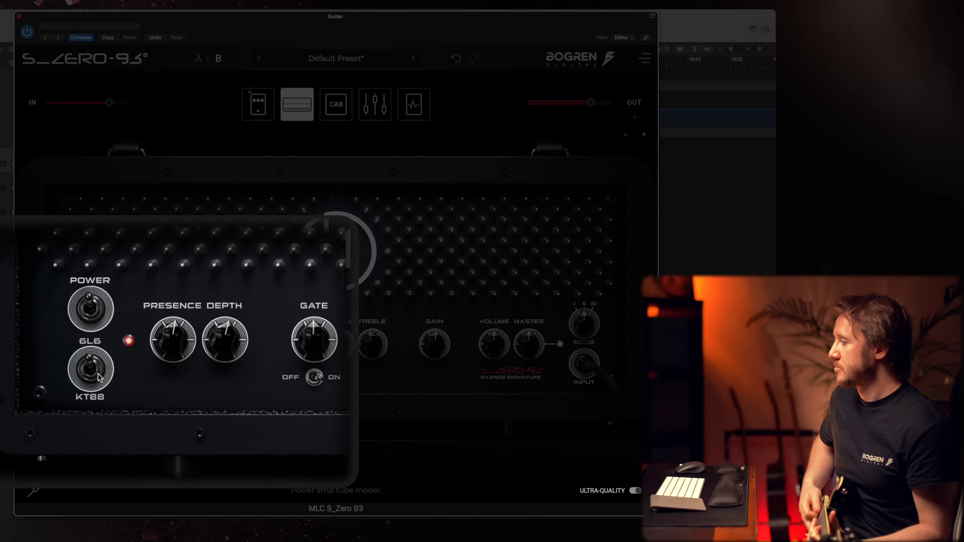
left_click(100, 377)
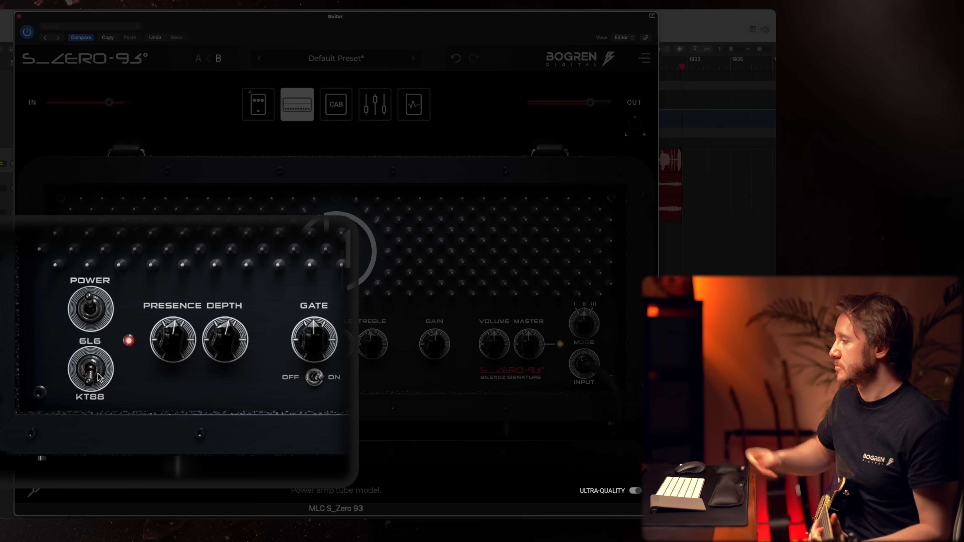
left_click(100, 377)
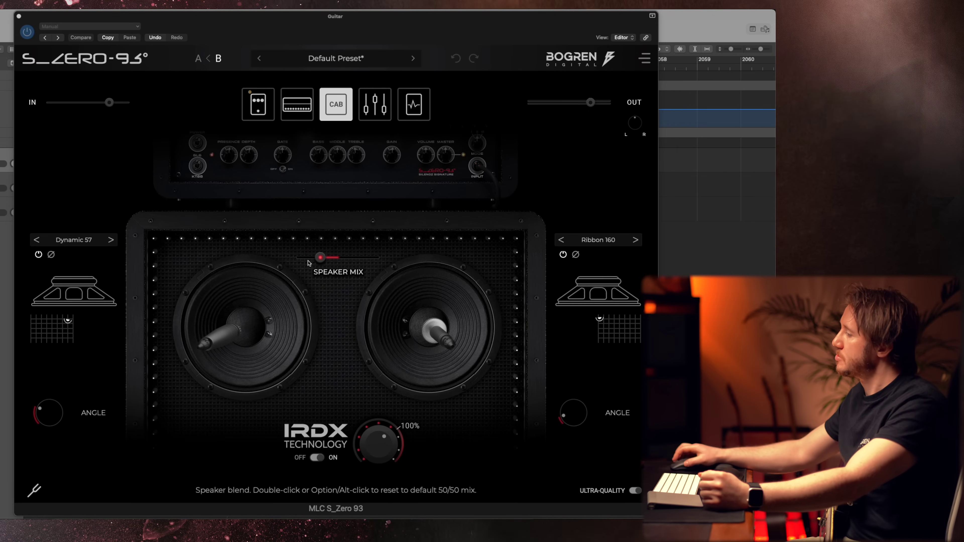
Set the speaker mix fully to the left speaker and cycle its microphone through Dynamic 201, Ribbon 121 and Ribbon 160 to Tube 67.
left_click_drag(316, 261, 168, 278)
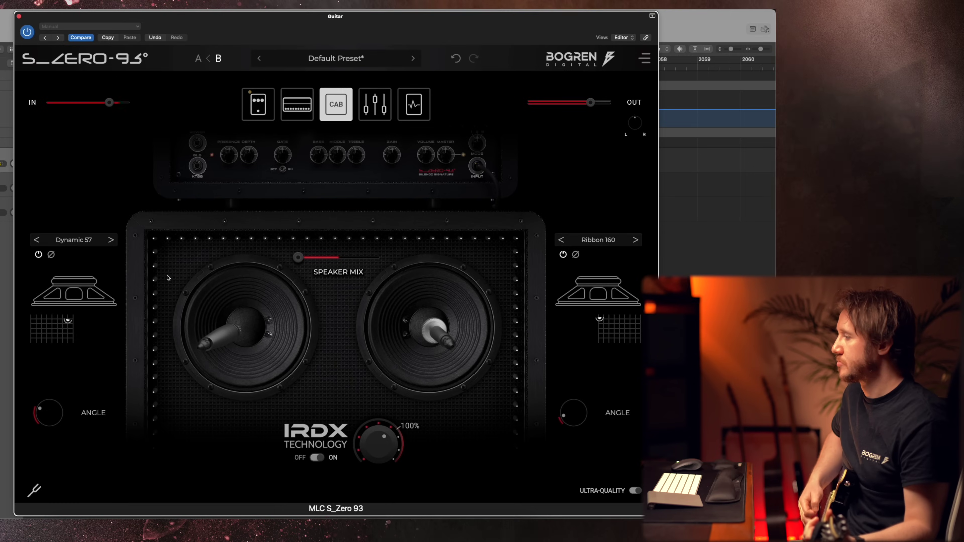
left_click(110, 240)
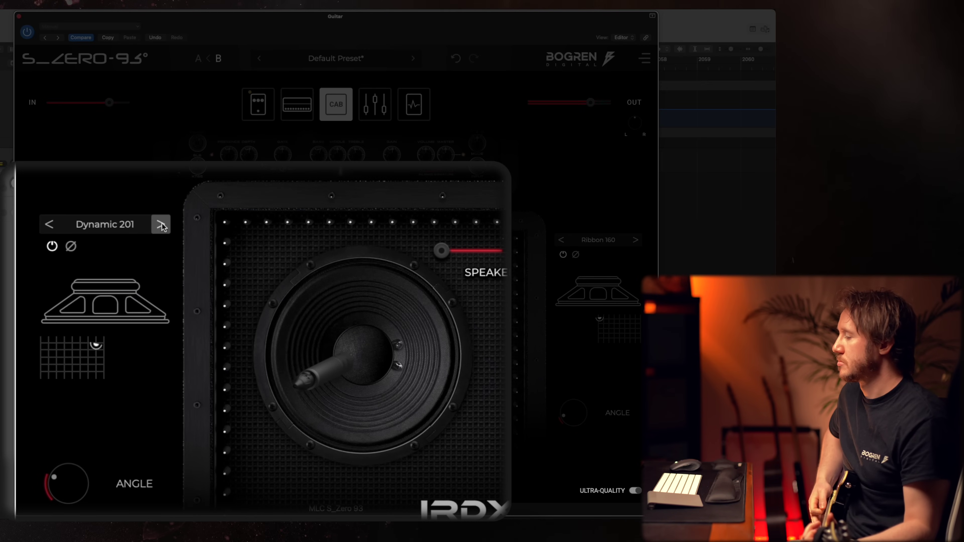
left_click(161, 226)
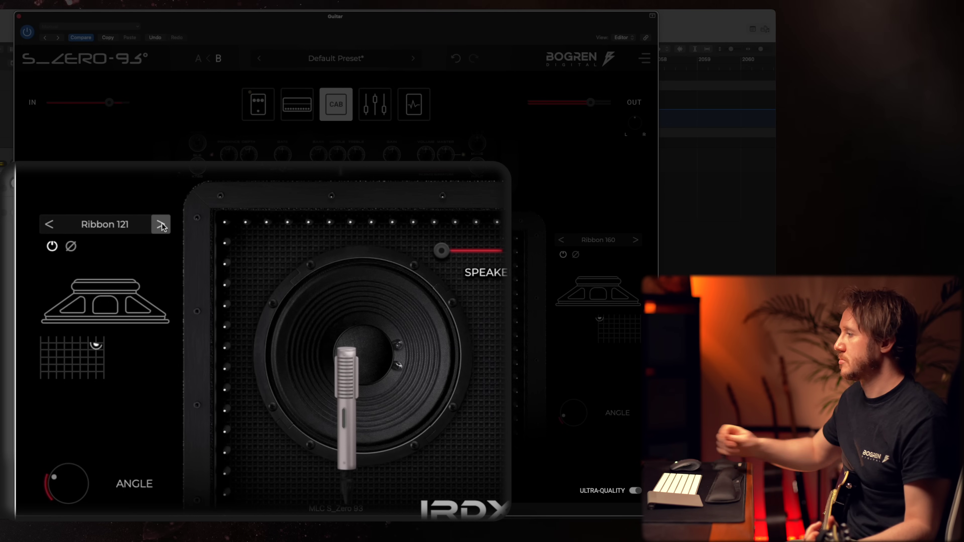
left_click(161, 226)
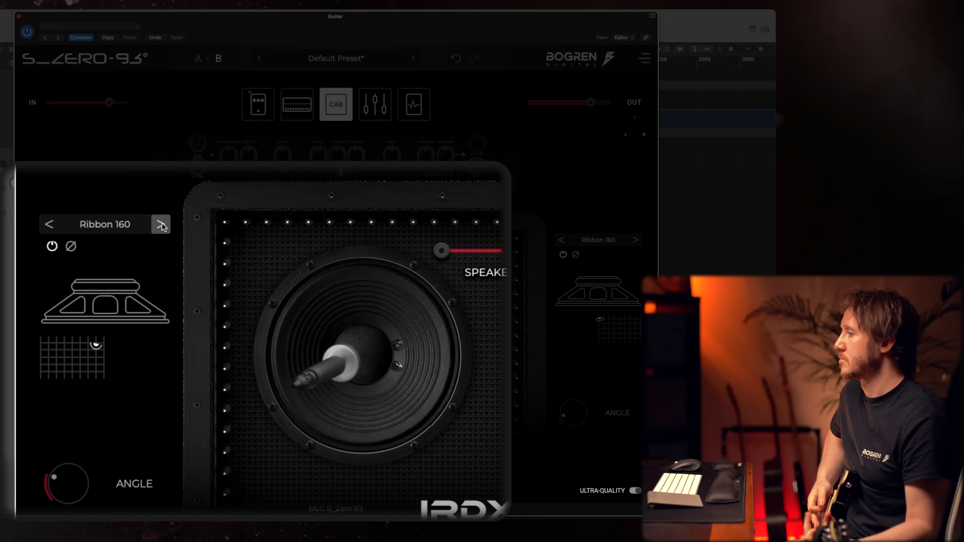
left_click(162, 226)
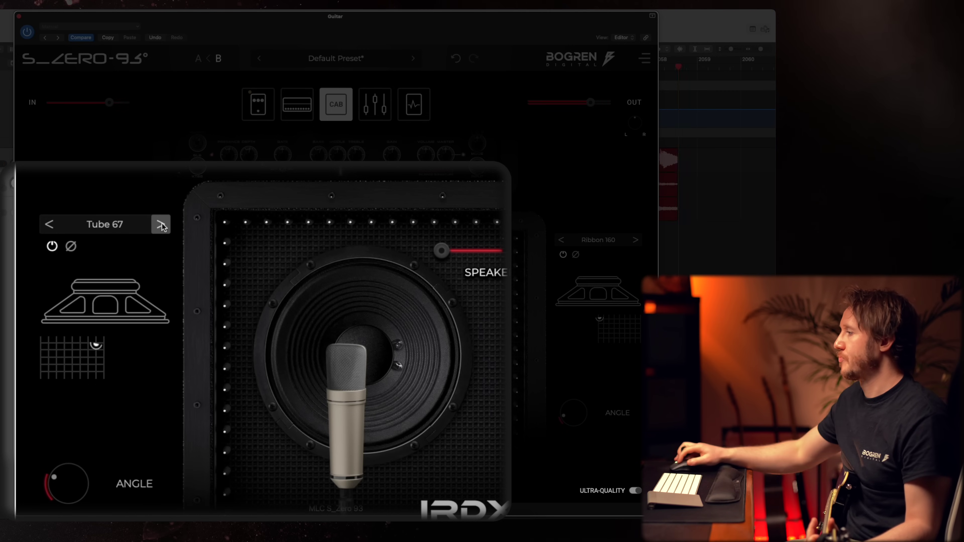
Cycle the left speaker's microphone through the vintage cab's Dynamic 57, Dynamic 201, Ribbon 121, Ribbon 160 and Tube 67, returning to the modern cab's Dynamic 57.
left_click(162, 225)
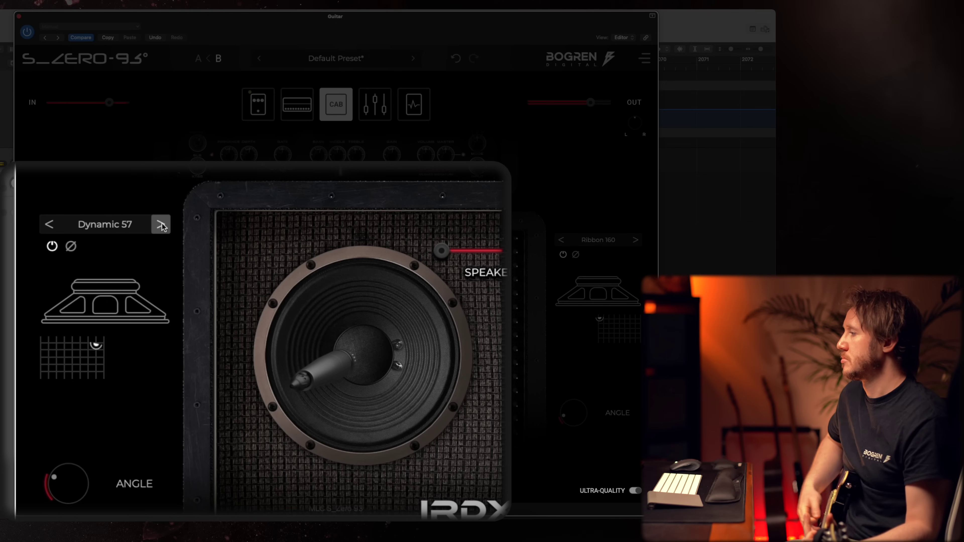
left_click(161, 225)
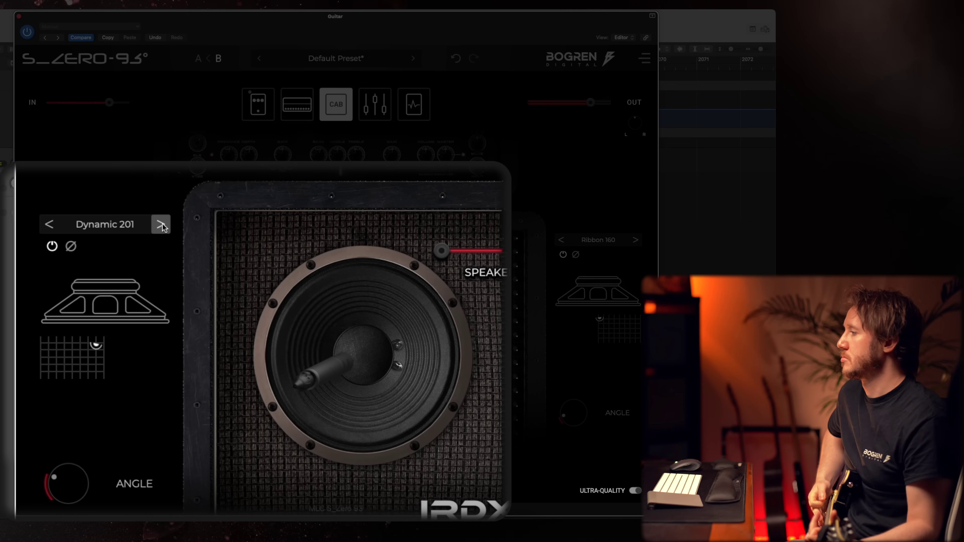
left_click(162, 225)
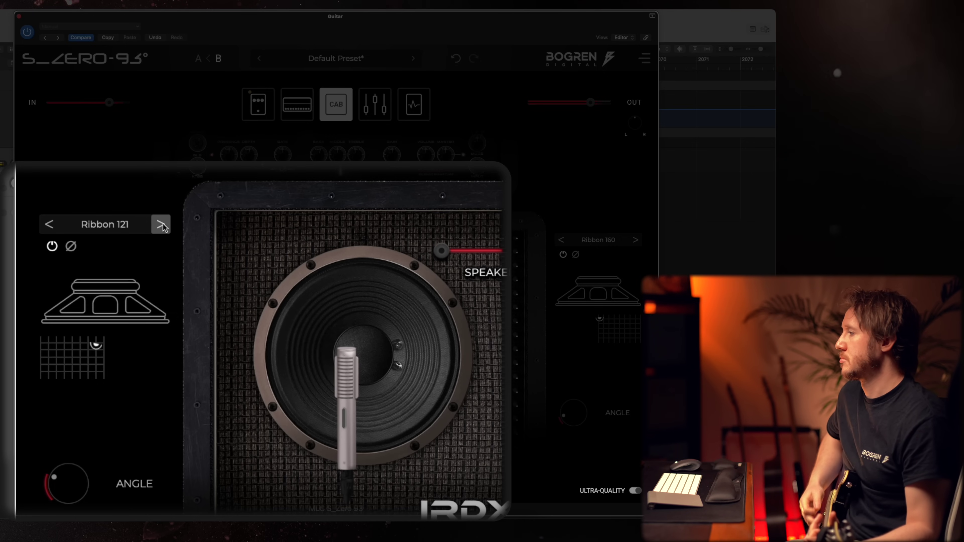
left_click(162, 225)
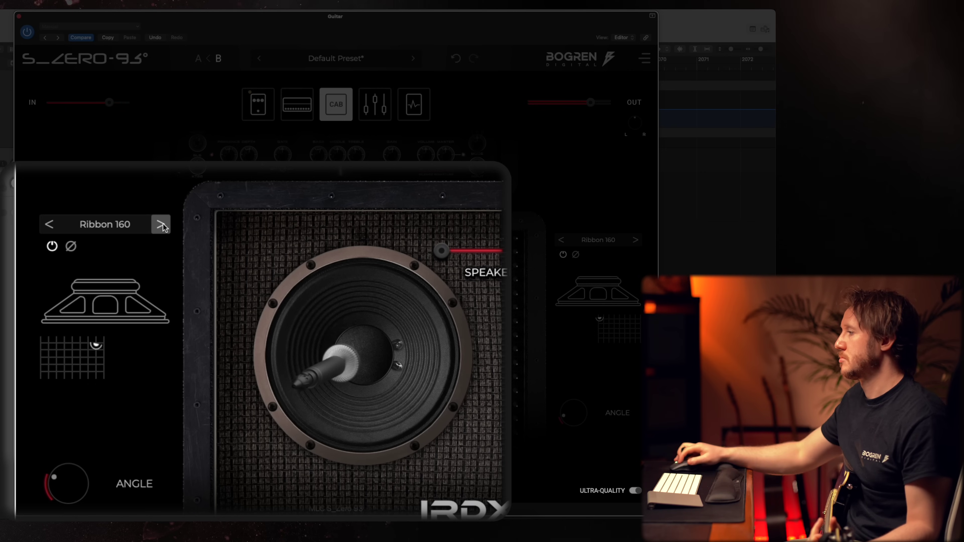
left_click(162, 226)
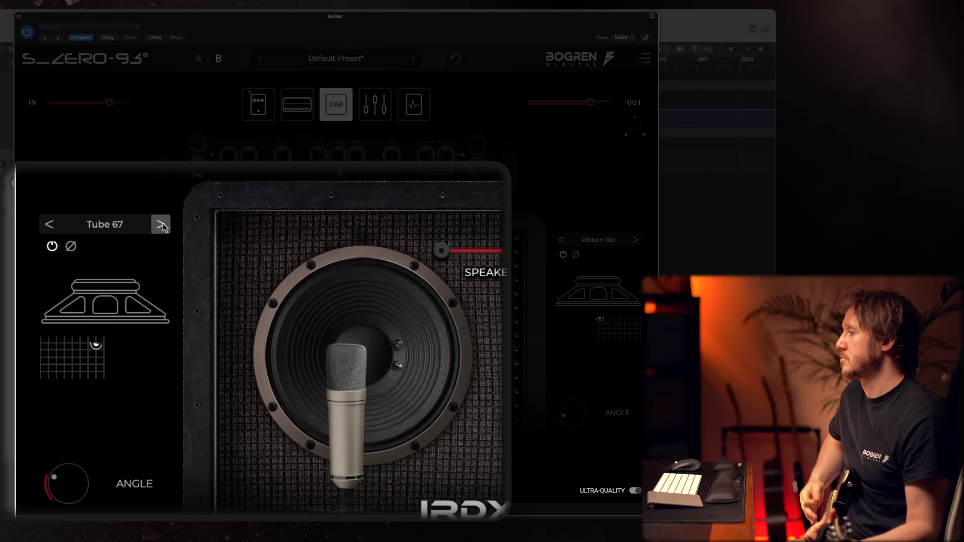
left_click(162, 225)
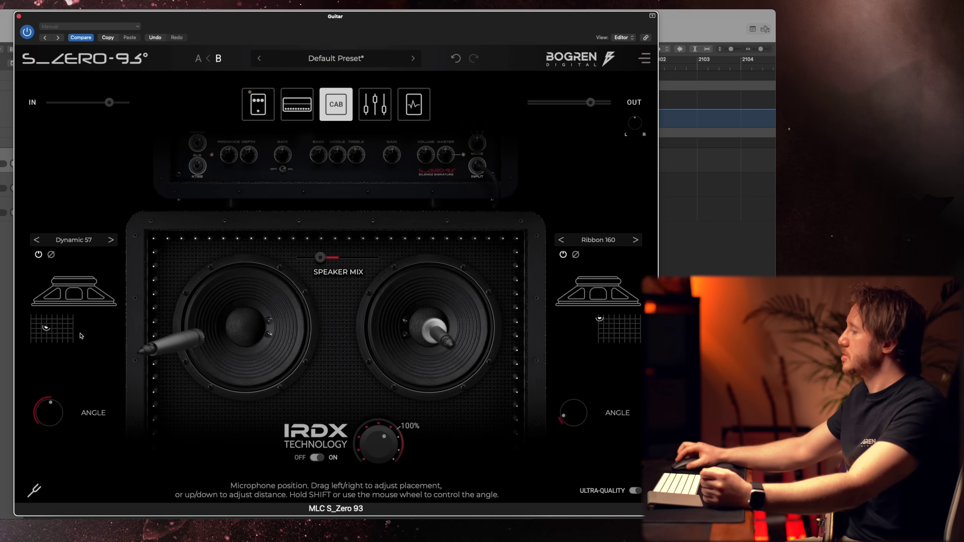
Move the right speaker's Ribbon 160 microphone outward from the cone centre and raise its angle to the maximum.
left_click_drag(599, 317, 622, 326)
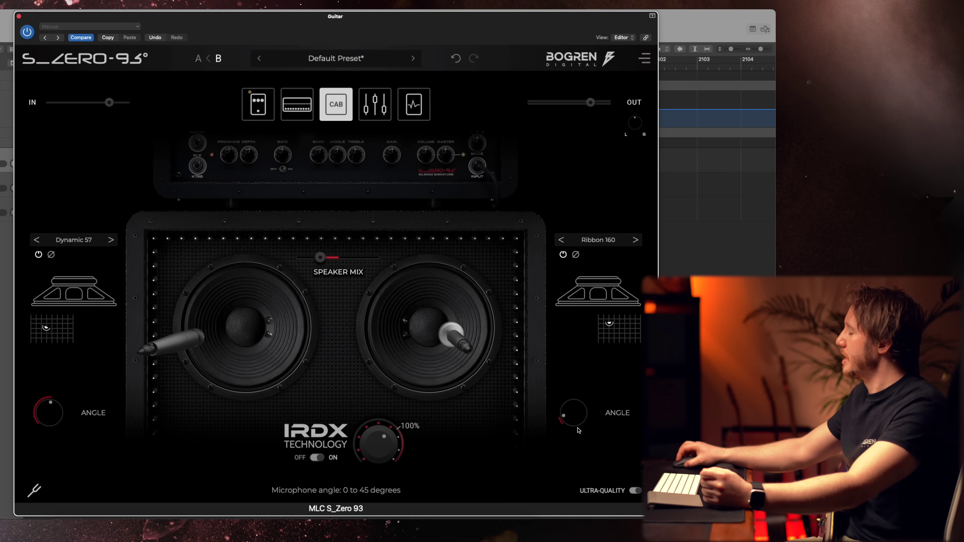
scroll(603, 341, "up", 5)
scroll(603, 341, "down", 3)
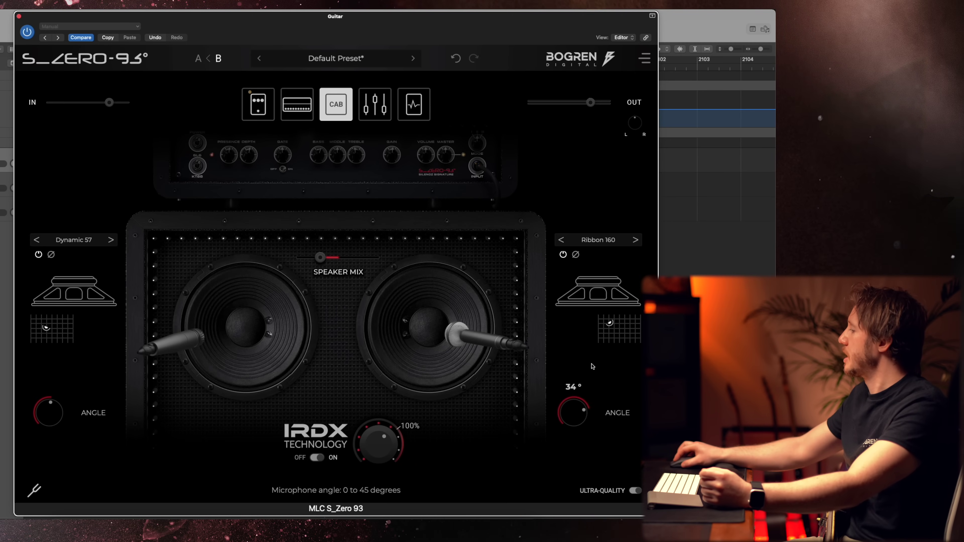
scroll(587, 366, "up", 3)
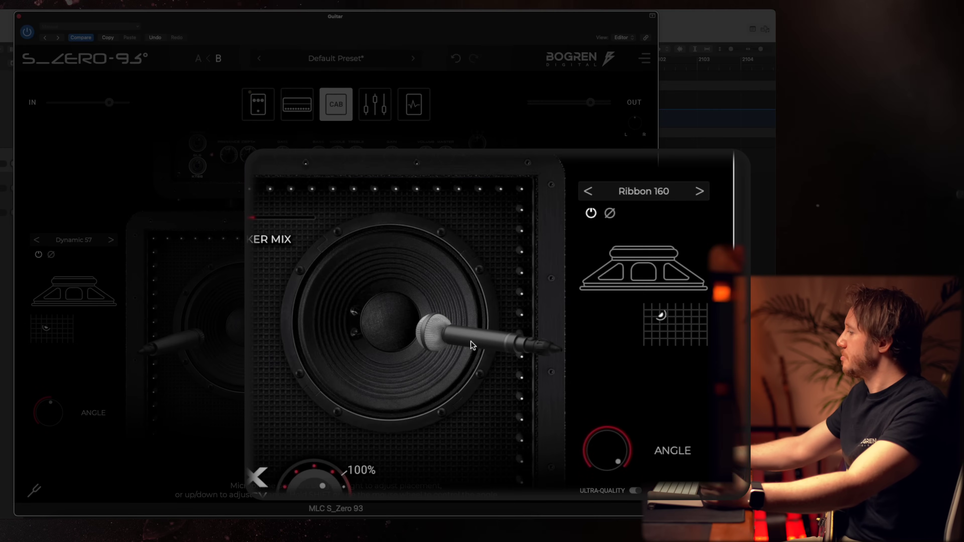
Sweep the angle of the right speaker's Ribbon 160 microphone up and down through its range.
scroll(443, 338, "down", 4)
scroll(440, 337, "down", 6)
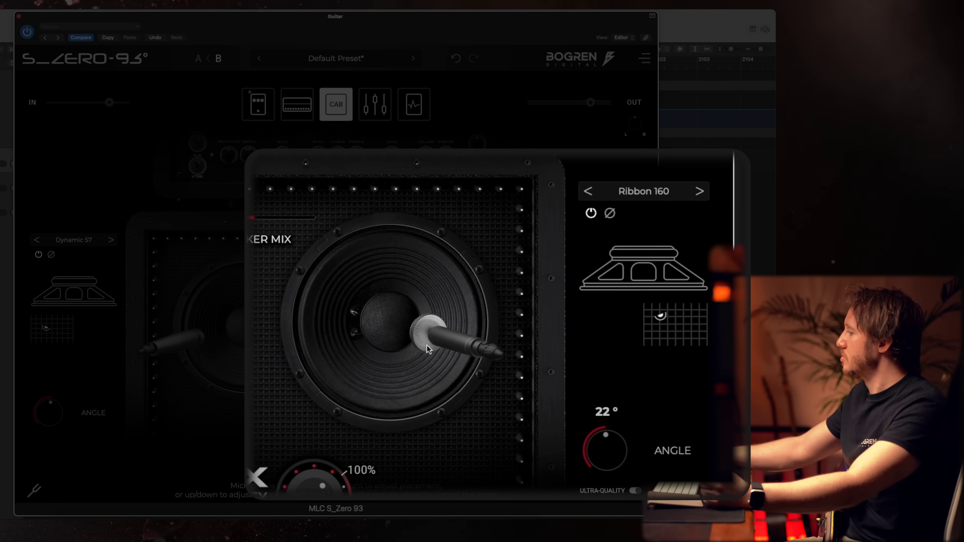
scroll(433, 337, "up", 4)
scroll(431, 337, "up", 6)
scroll(440, 339, "down", 9)
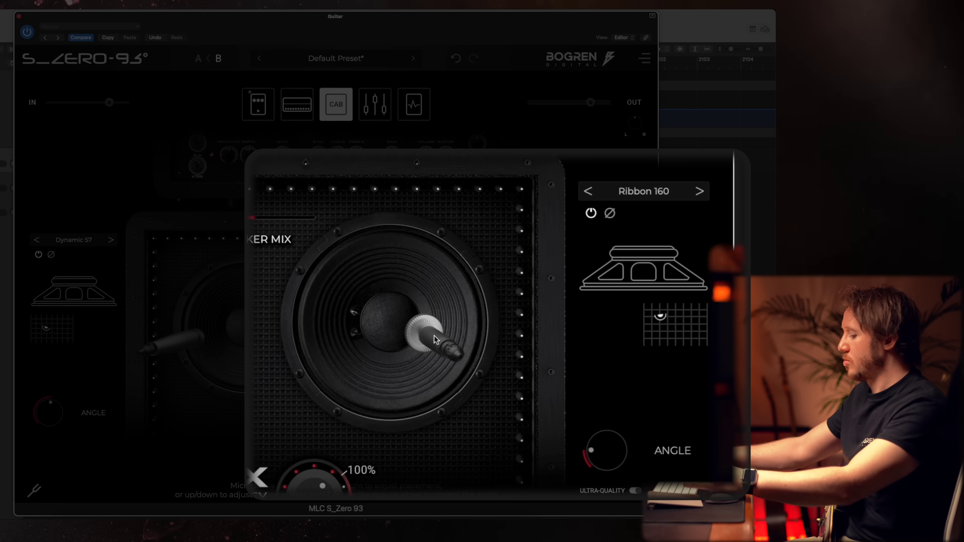
left_click_drag(449, 342, 430, 361)
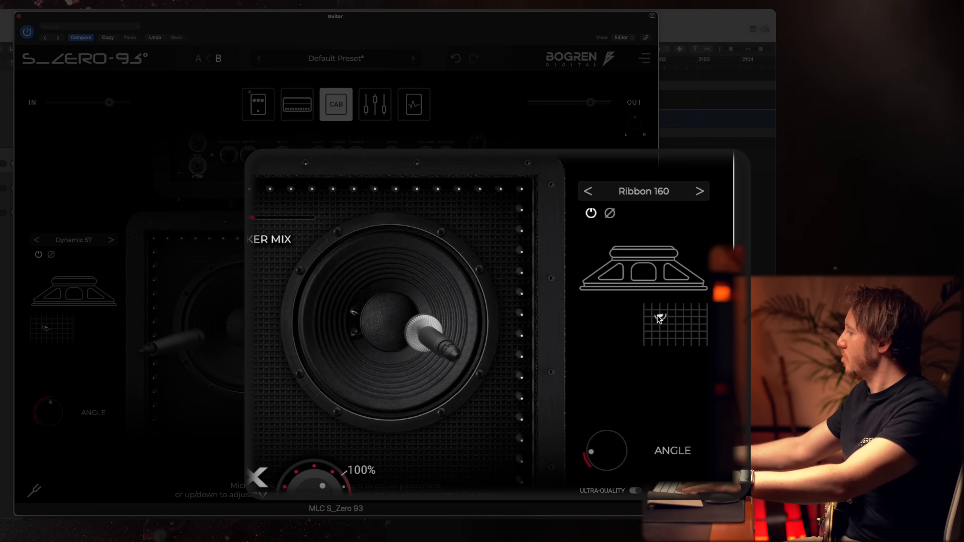
scroll(661, 321, "up", 4)
scroll(664, 338, "up", 4)
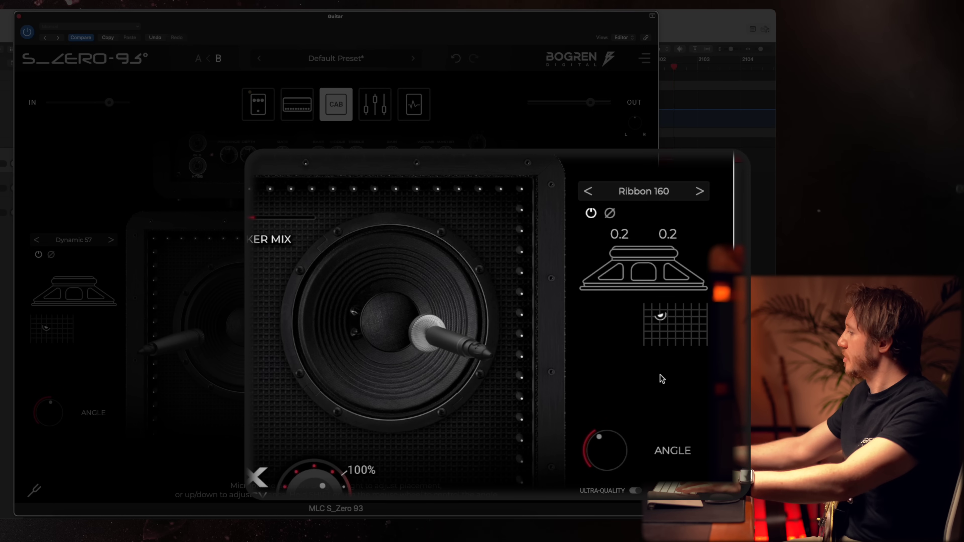
scroll(673, 334, "down", 5)
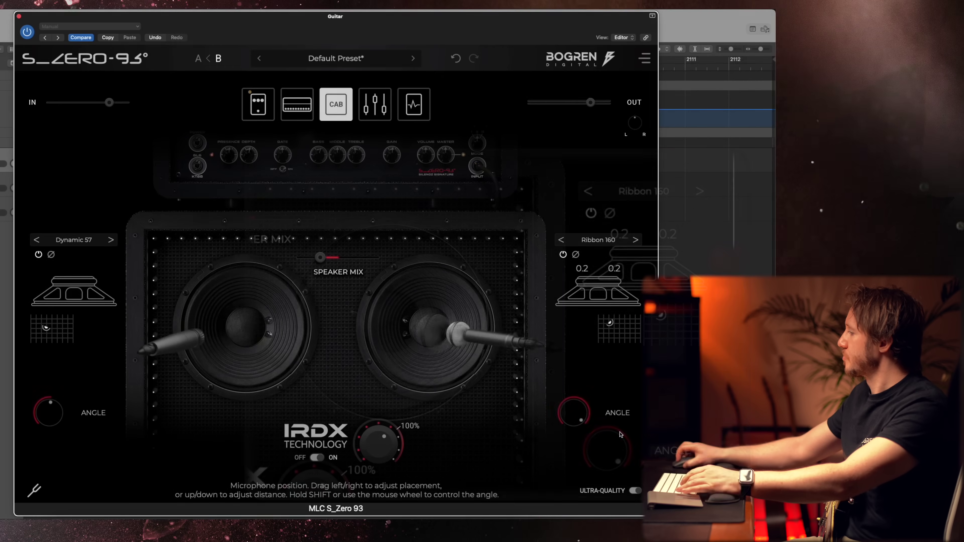
Open the left speaker's microphone list to view the cab choices and the Load IR option, and close it.
left_click(105, 226)
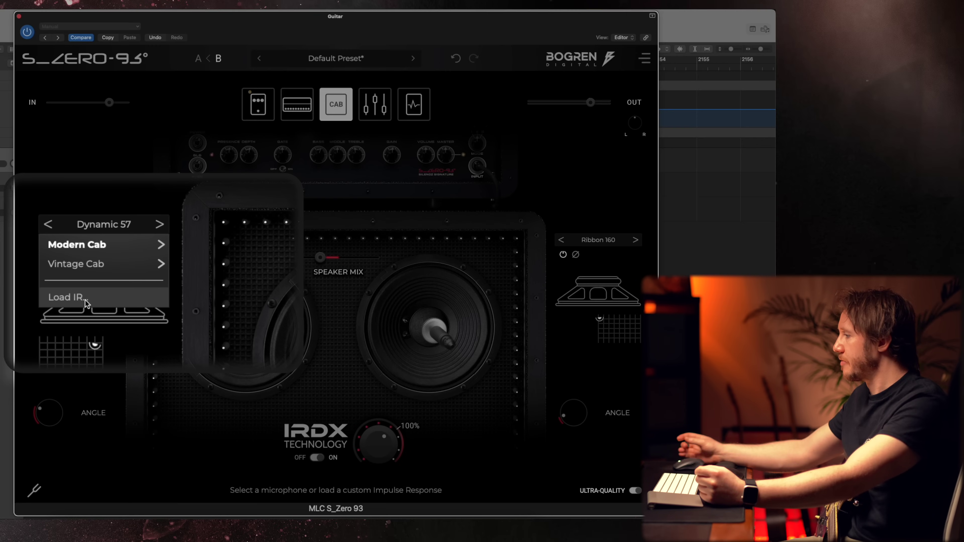
left_click(208, 222)
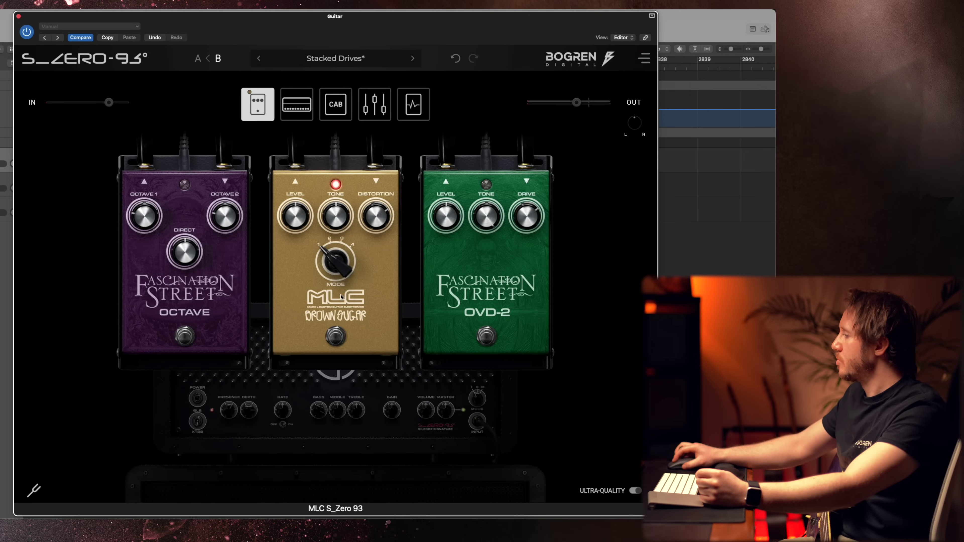
Switch the MLC Brown Sugar pedal's clipping mode through 2, 3 and 4.
left_click(307, 289)
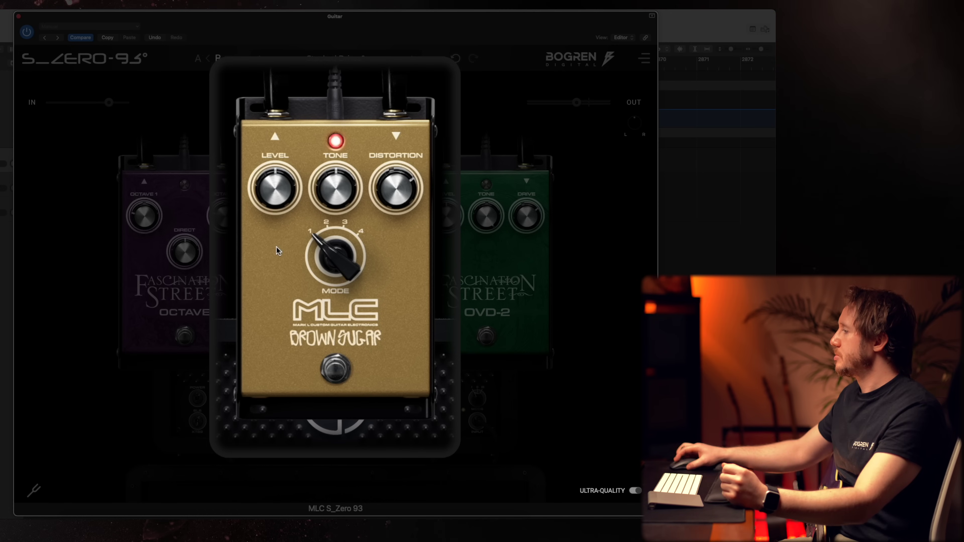
left_click(342, 255)
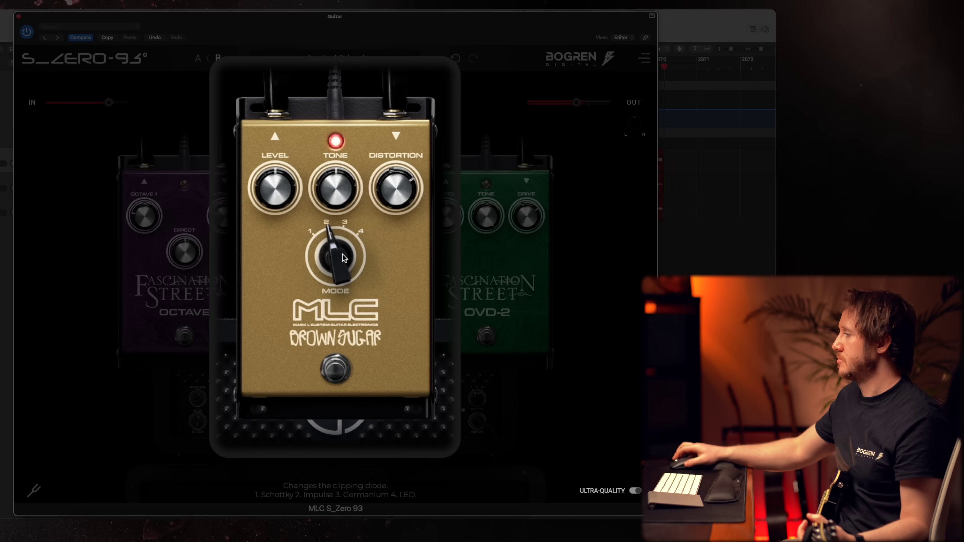
left_click(342, 255)
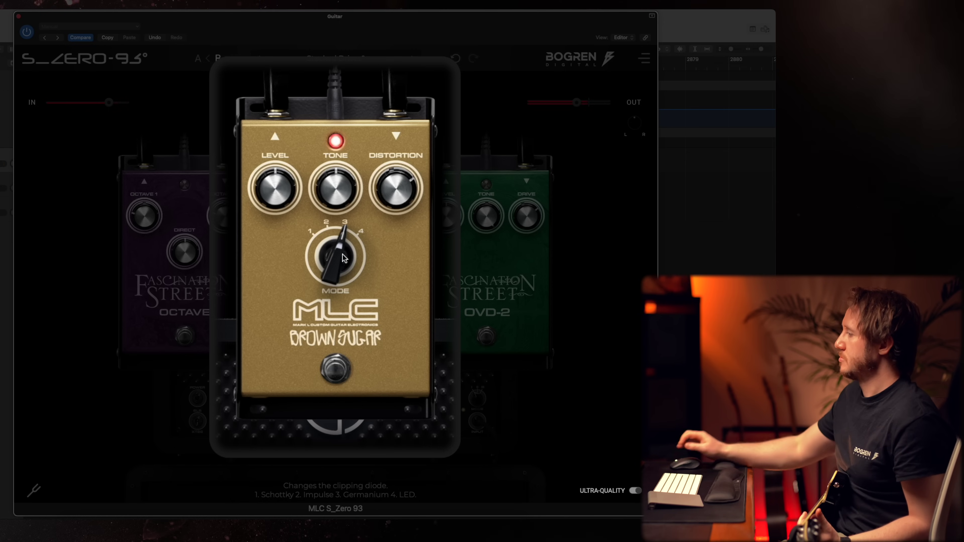
left_click_drag(347, 240, 350, 196)
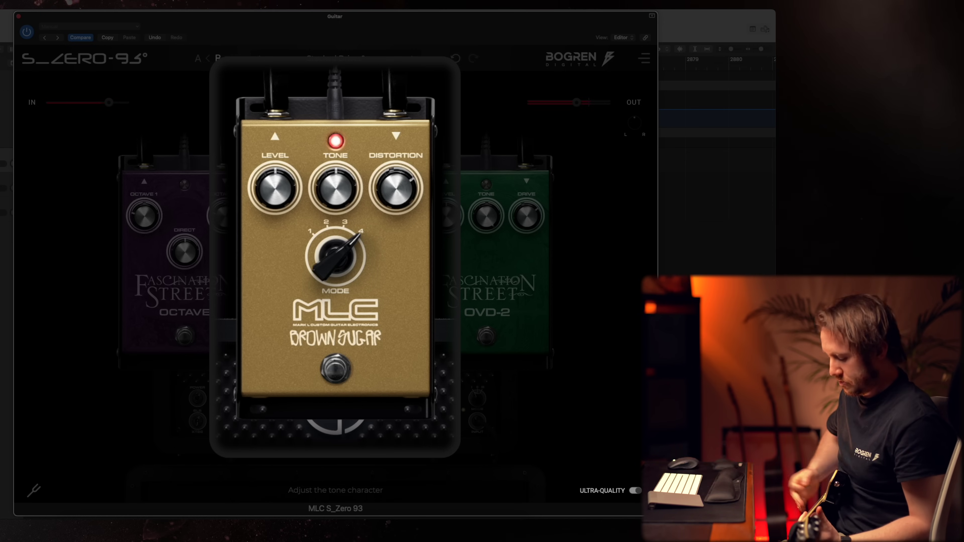
mouse_move(348, 196)
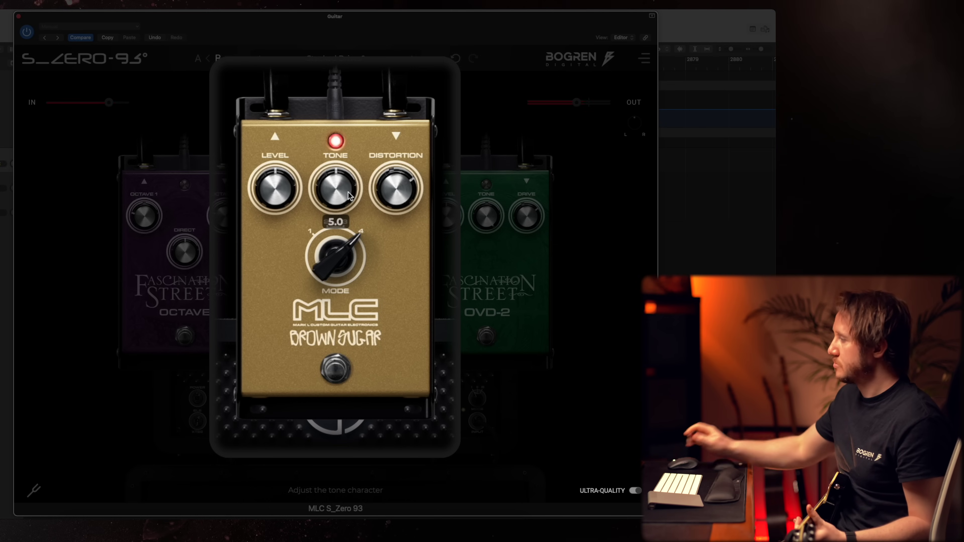
Return the Brown Sugar pedal to mode 1 and step it again through modes 2, 3 and 4.
left_click_drag(345, 223, 343, 262)
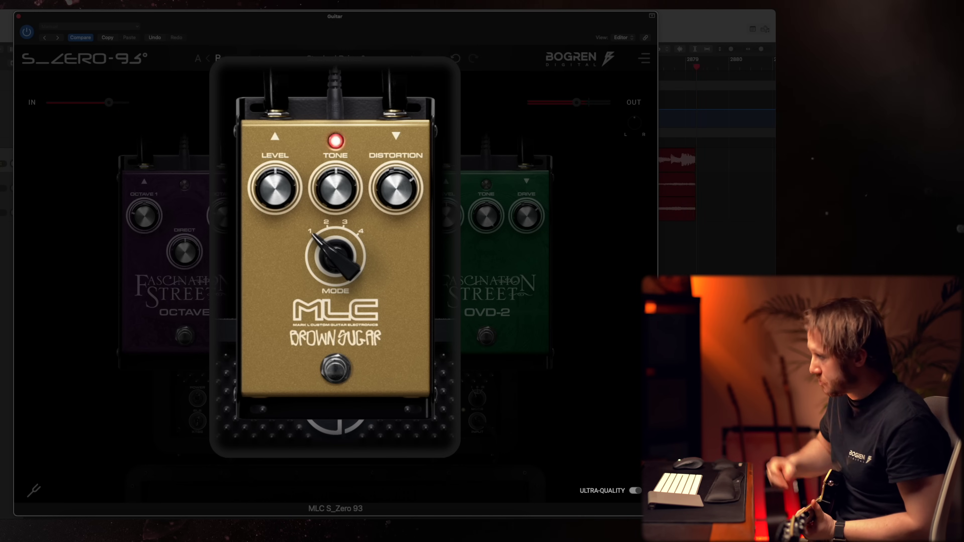
left_click_drag(343, 262, 346, 176)
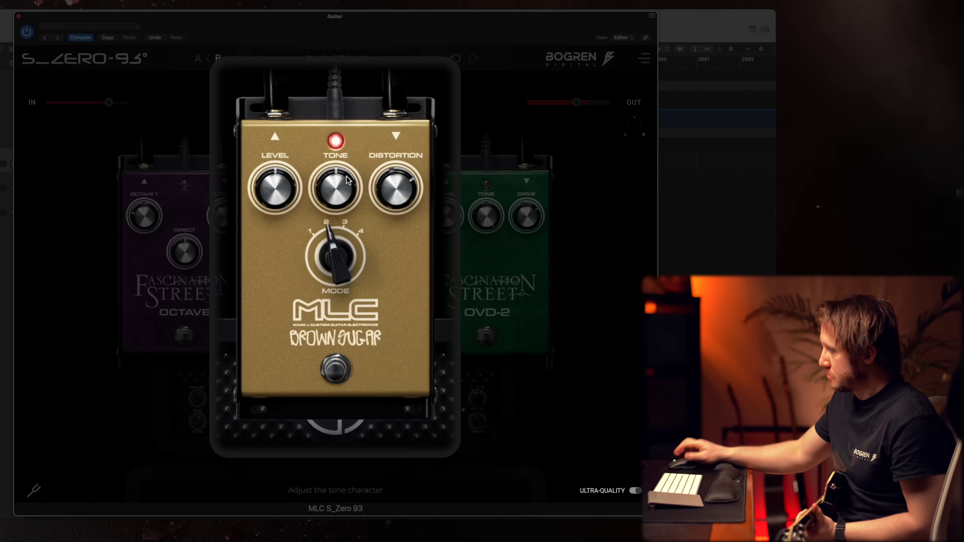
mouse_move(347, 176)
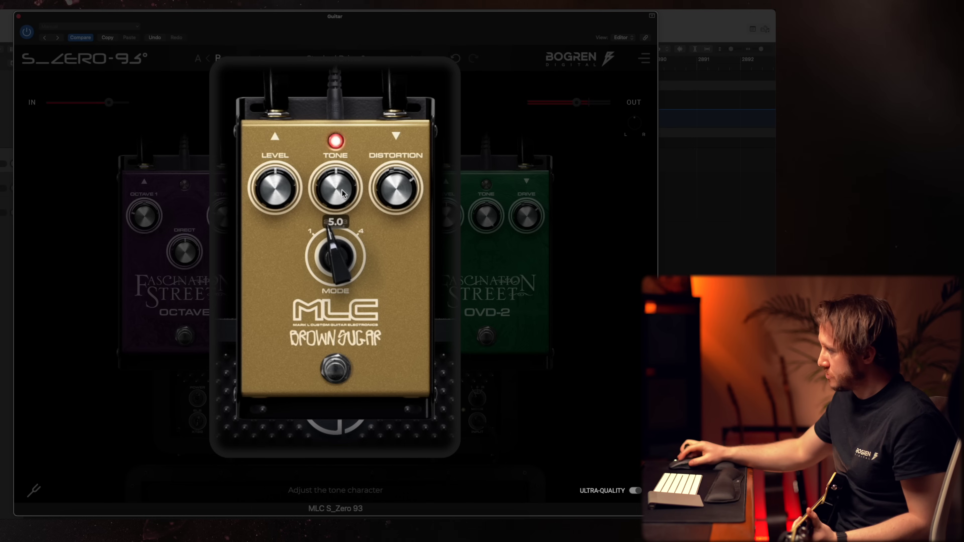
left_click_drag(347, 262, 352, 177)
mouse_move(353, 180)
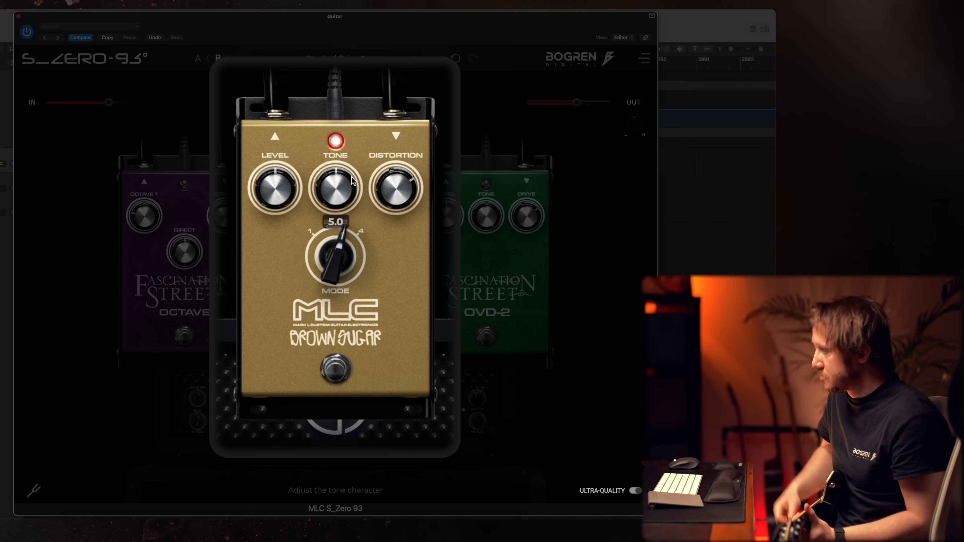
left_click(342, 262)
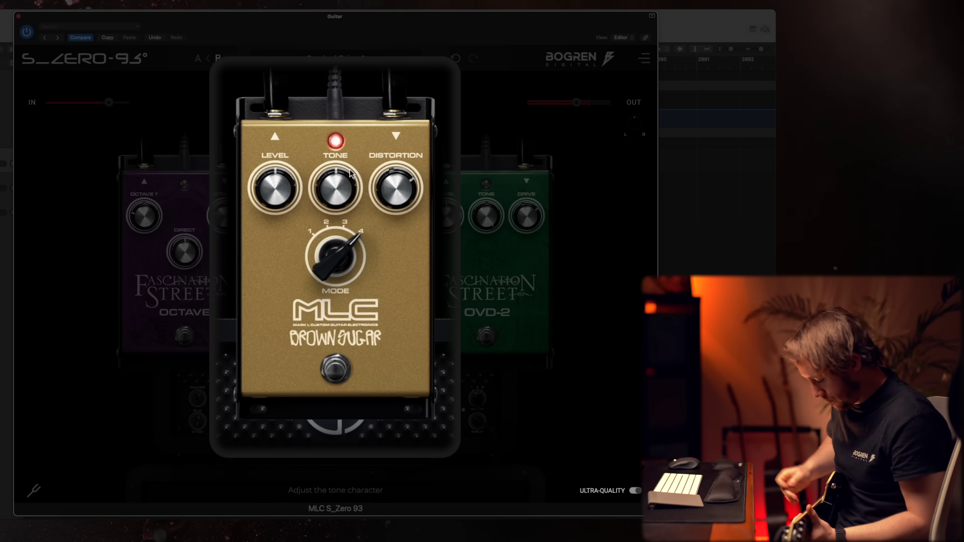
mouse_move(352, 172)
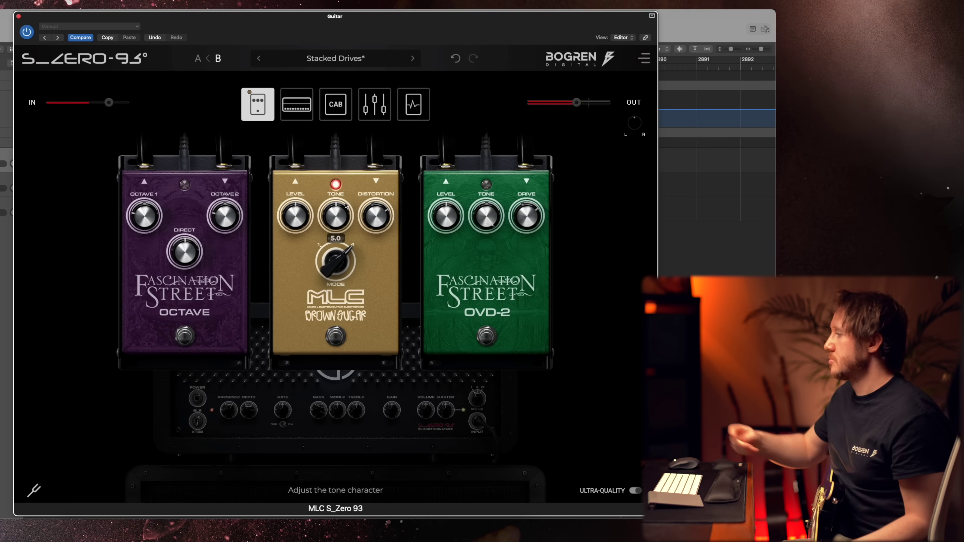
Set the Brown Sugar pedal to mode 1 and record a take, engaging the OVD-2 pedal.
left_click(341, 247)
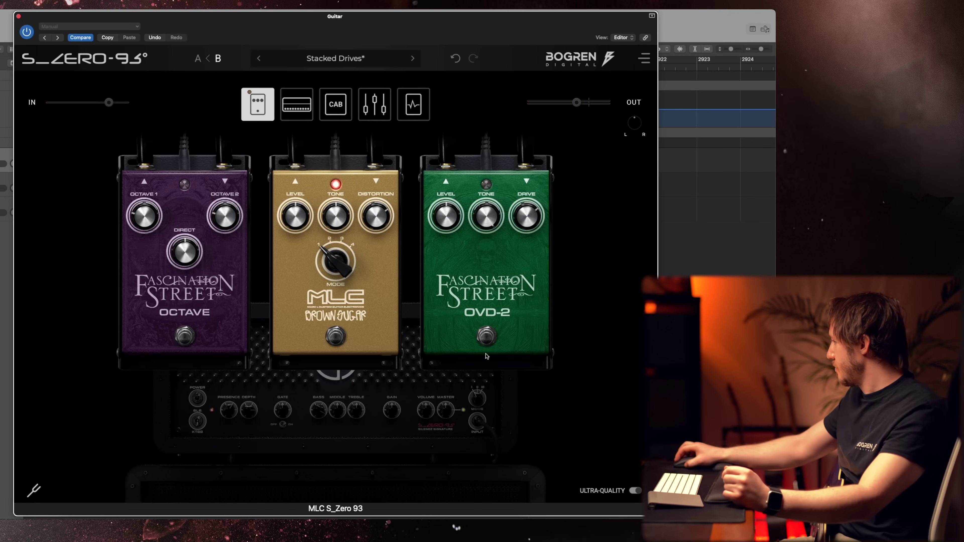
key("r")
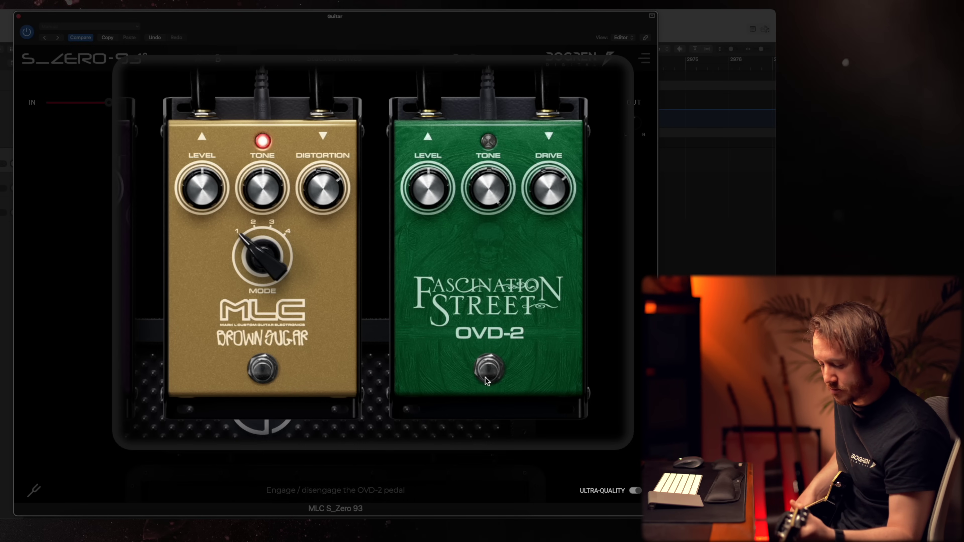
left_click(486, 377)
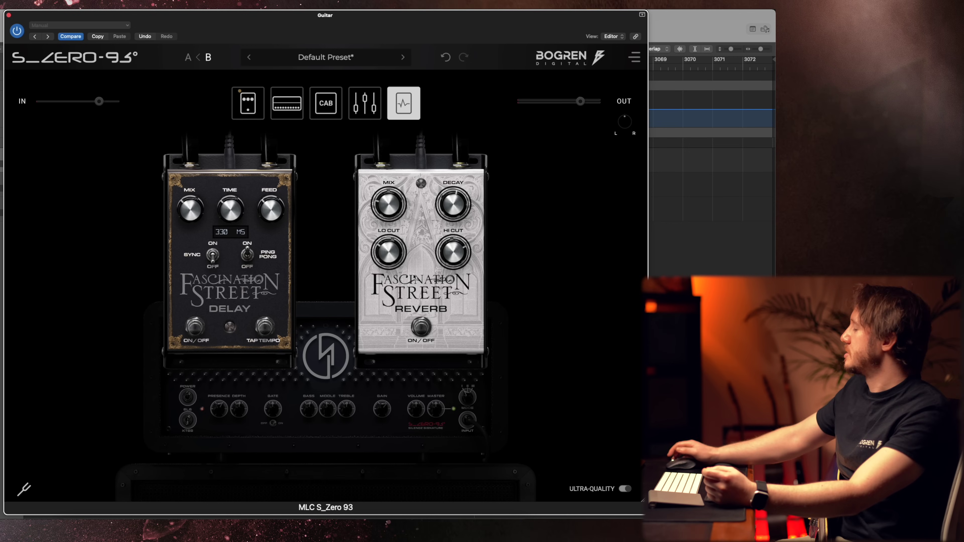
Turn the reverb pedal's low cut down to 50 Hz and sweep it back up.
left_click(476, 239)
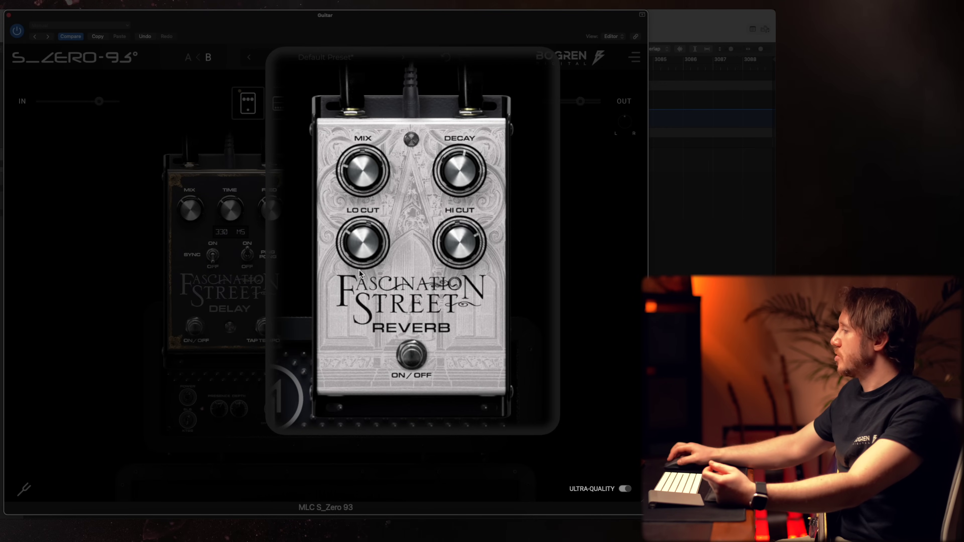
left_click_drag(362, 237, 367, 323)
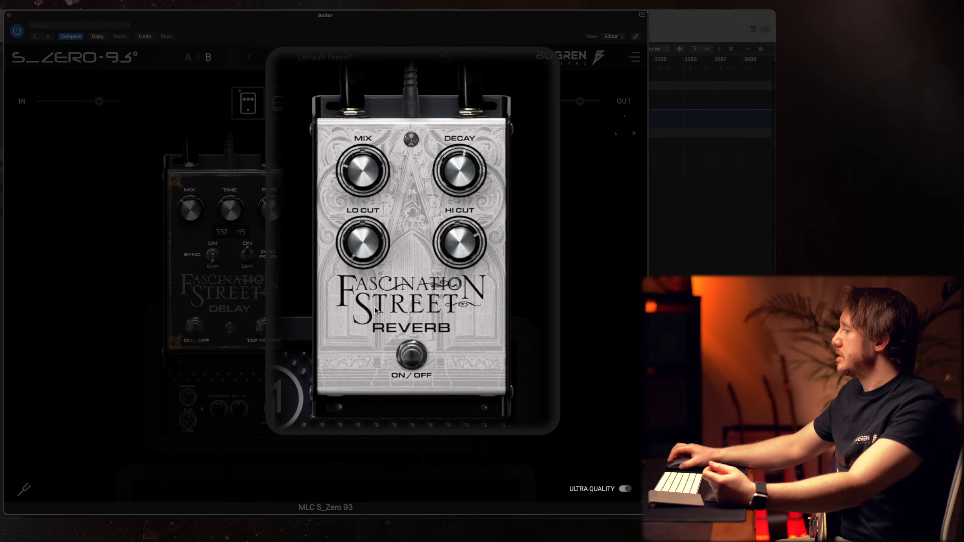
left_click_drag(359, 246, 359, 246)
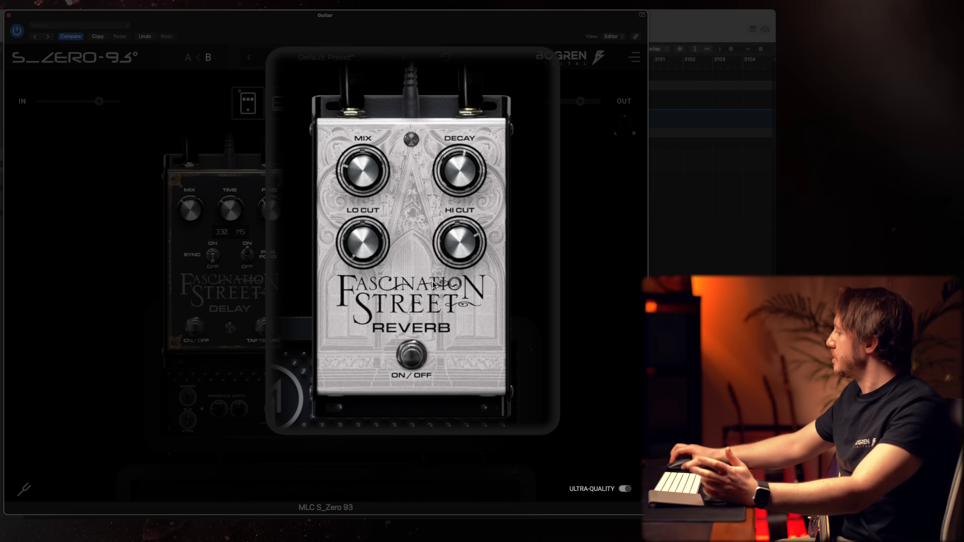
left_click(365, 258)
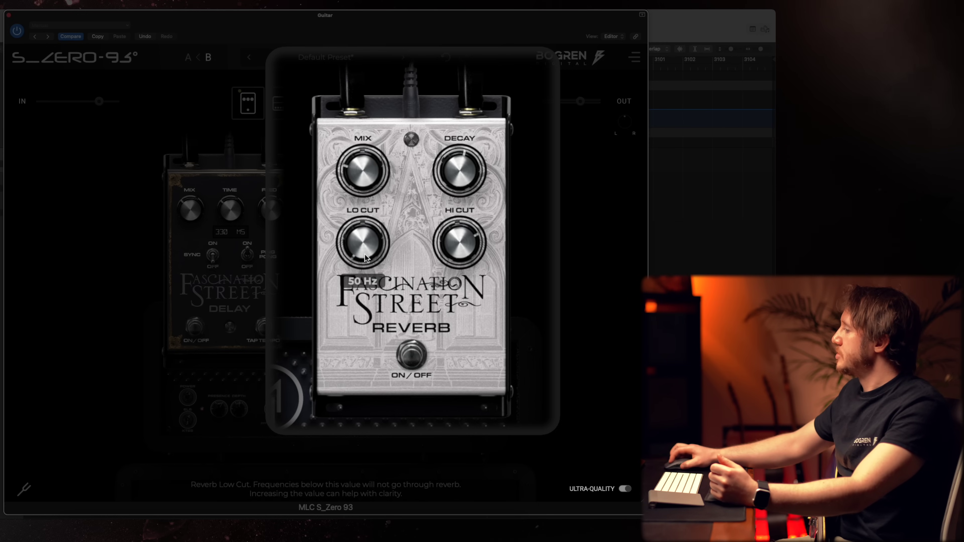
left_click_drag(364, 251, 375, 102)
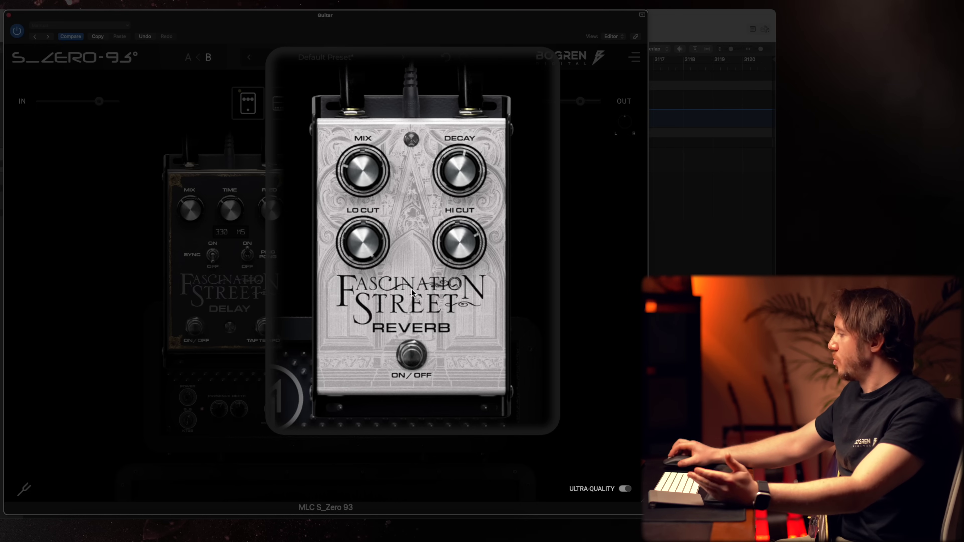
Sweep the reverb pedal's hi cut up and back down.
left_click_drag(448, 243, 451, 217)
left_click_drag(457, 254, 460, 187)
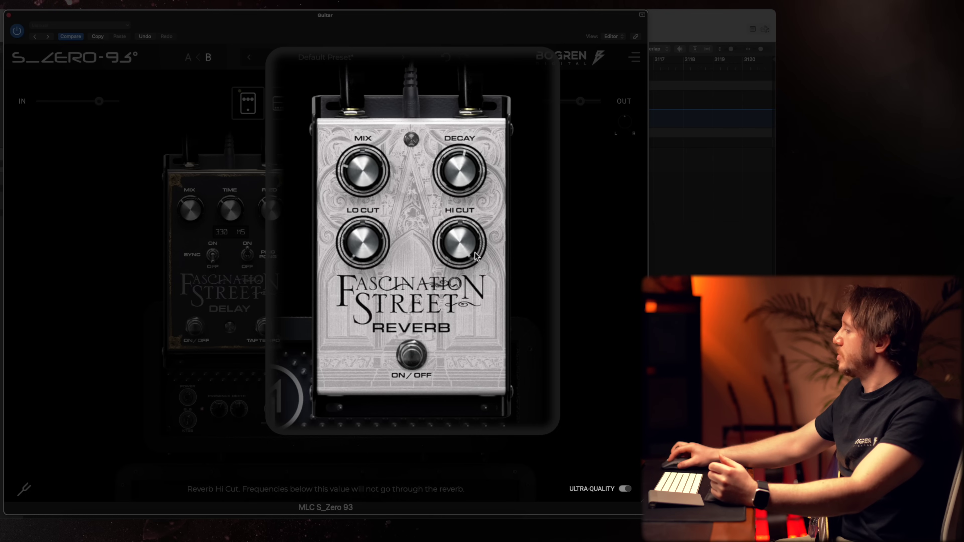
left_click_drag(460, 251, 458, 236)
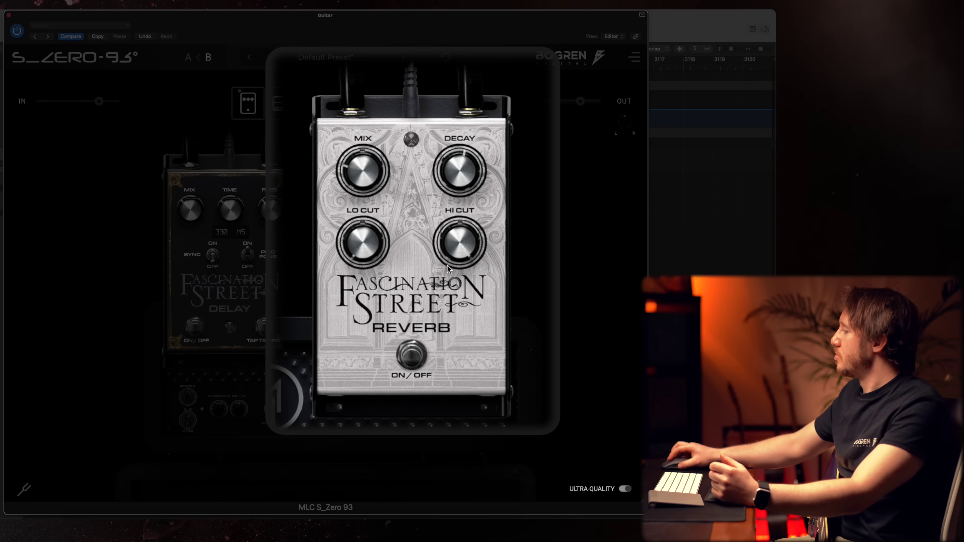
left_click_drag(462, 247, 459, 280)
left_click_drag(460, 285, 464, 310)
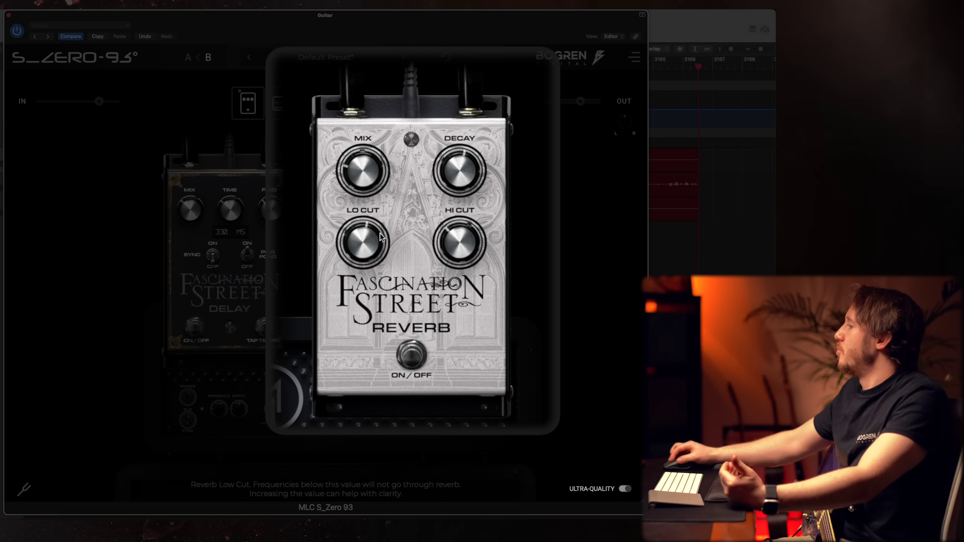
Readjust the reverb pedal's low cut and hi cut, with the reverb engaged for playing.
mouse_move(349, 227)
left_mouse_down()
mouse_move(363, 237)
mouse_move(361, 250)
mouse_move(347, 225)
left_mouse_up()
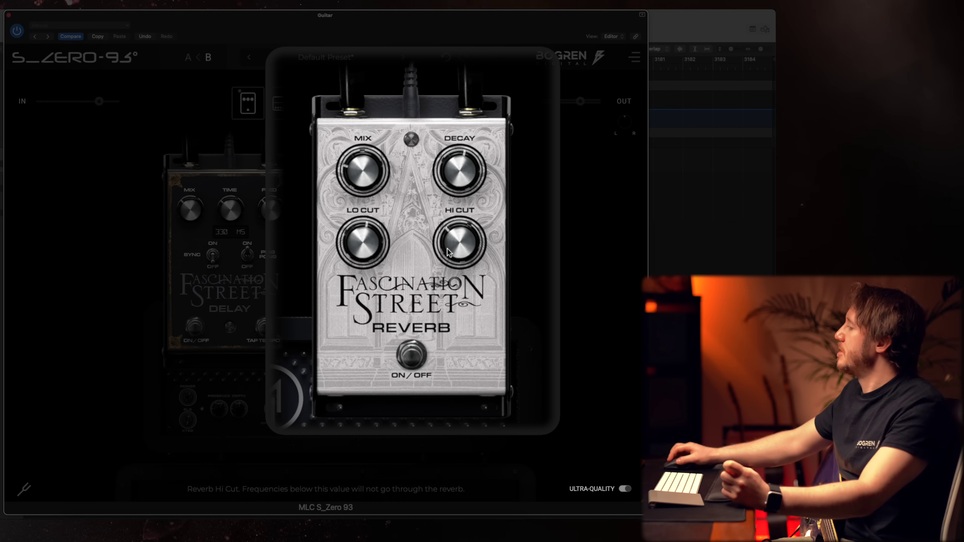
left_click_drag(447, 248, 446, 248)
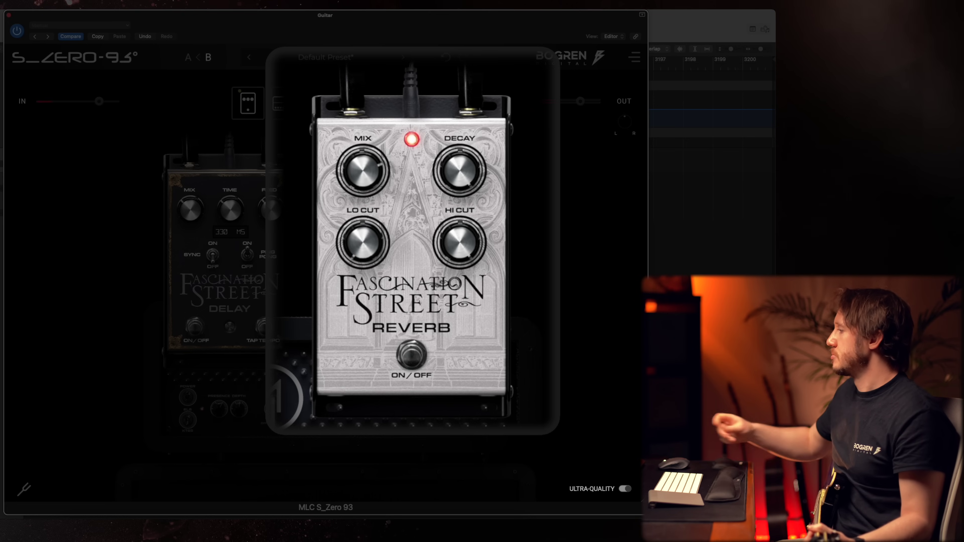
left_click_drag(361, 250, 361, 238)
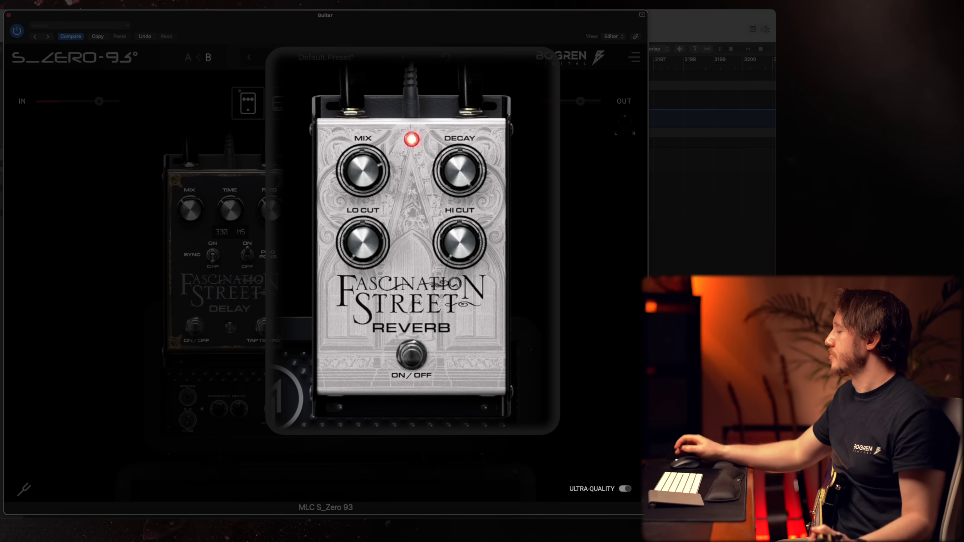
mouse_move(364, 265)
left_click_drag(364, 265, 364, 260)
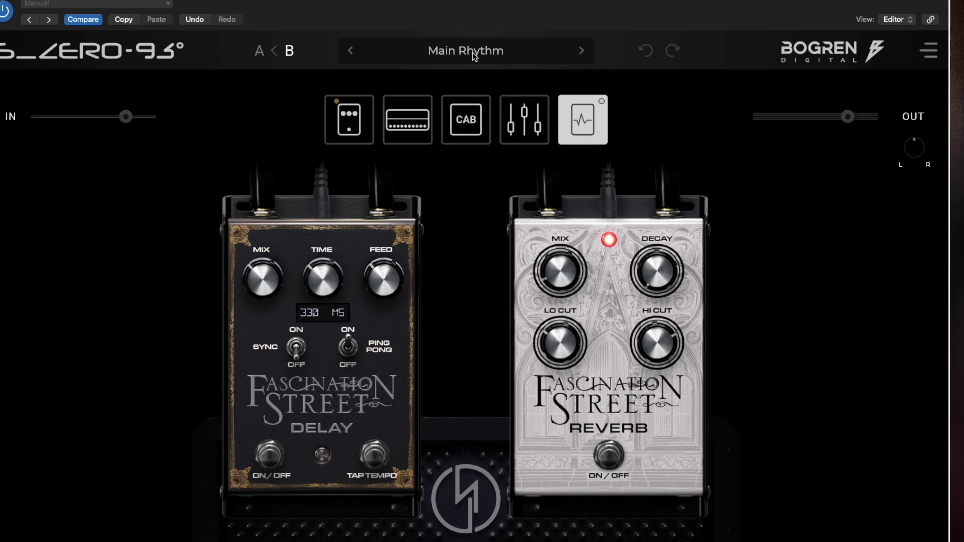
Browse the artist presets and the preset lists of individual artists such as Seth (Behemoth).
left_click(490, 54)
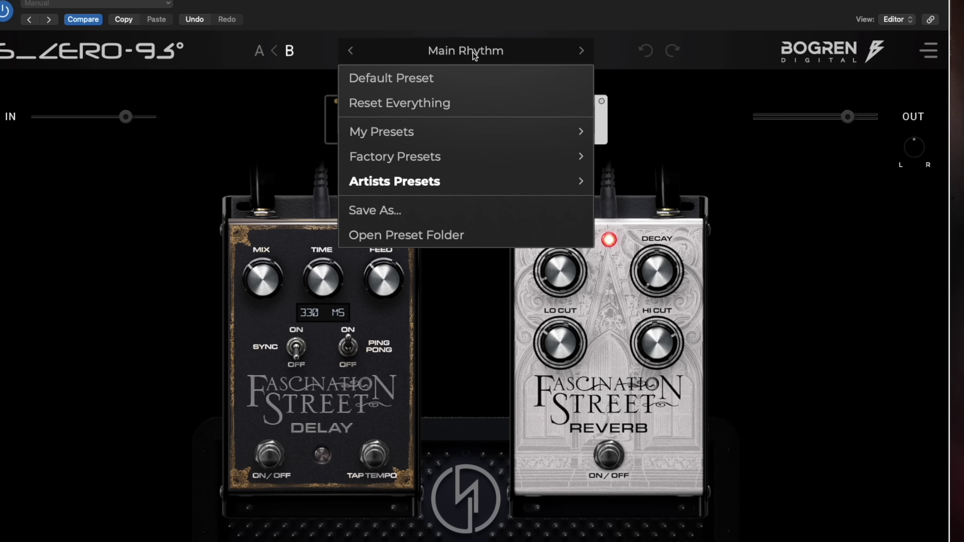
mouse_move(419, 177)
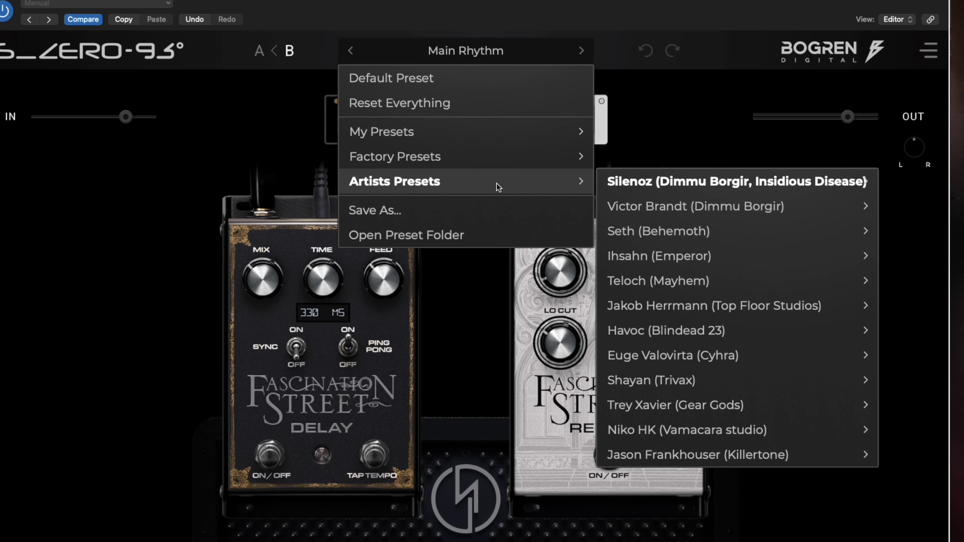
mouse_move(677, 183)
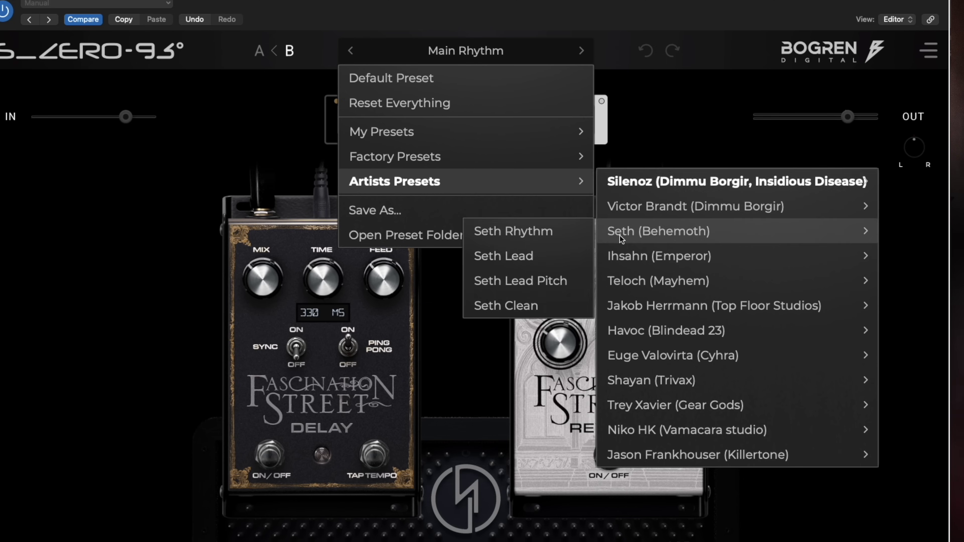
mouse_move(665, 258)
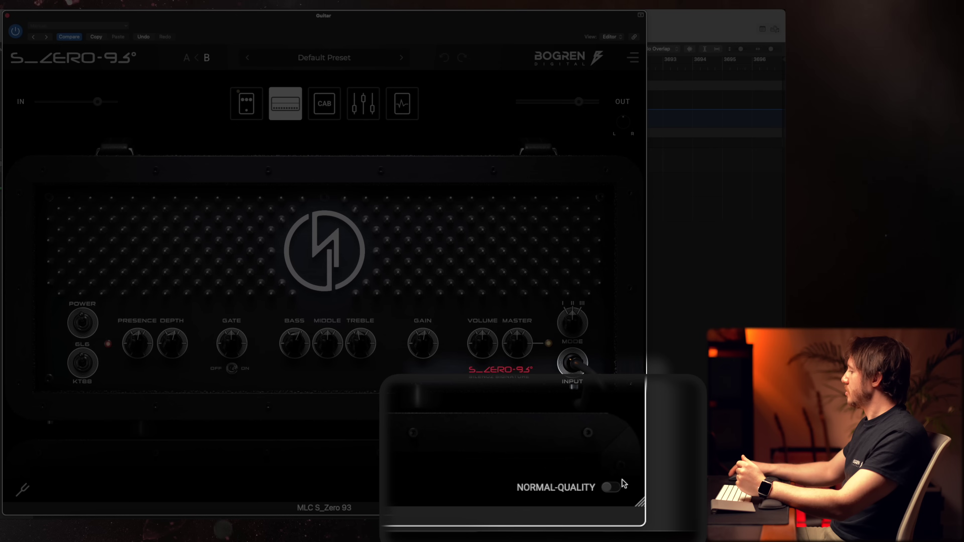
Switch the processing between Ultra-Quality and Normal-Quality twice, ending on Normal-Quality, and record a take.
left_click(609, 489)
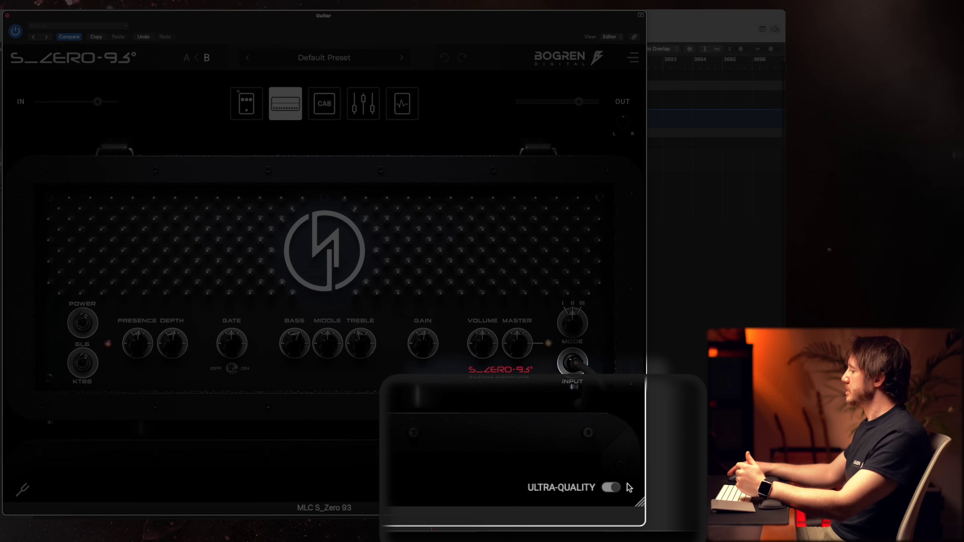
left_click(611, 487)
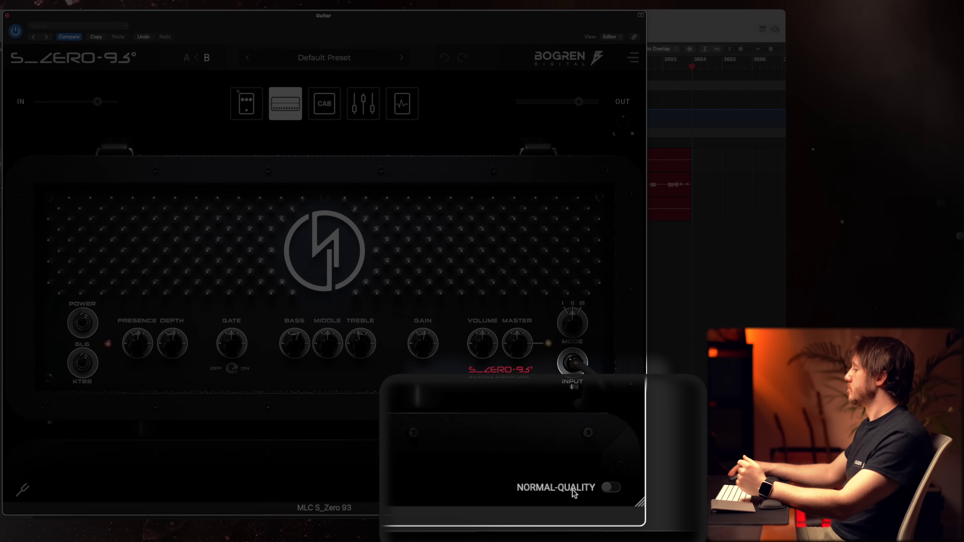
left_click(612, 489)
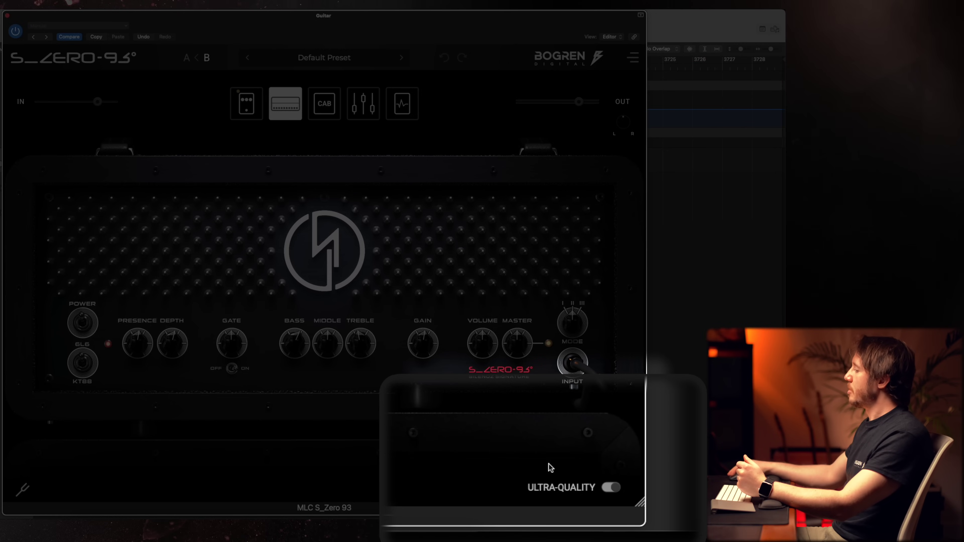
left_click(612, 487)
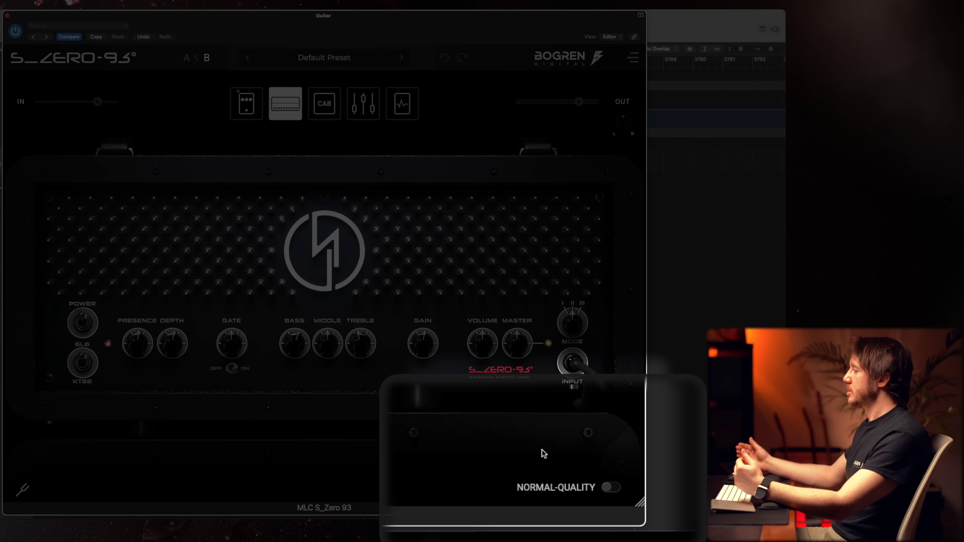
key("r")
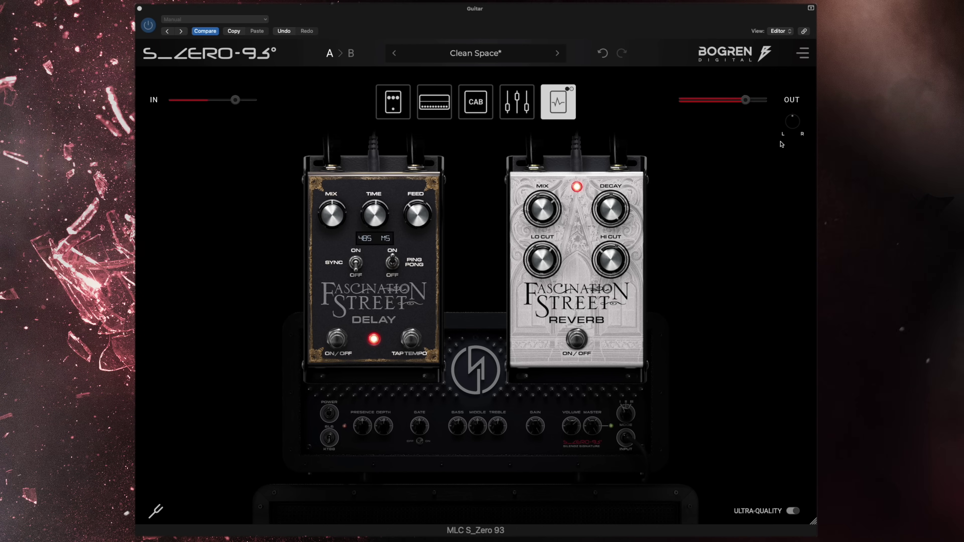
Turn the output pan control on the Clean Space preset.
left_click_drag(787, 125, 786, 38)
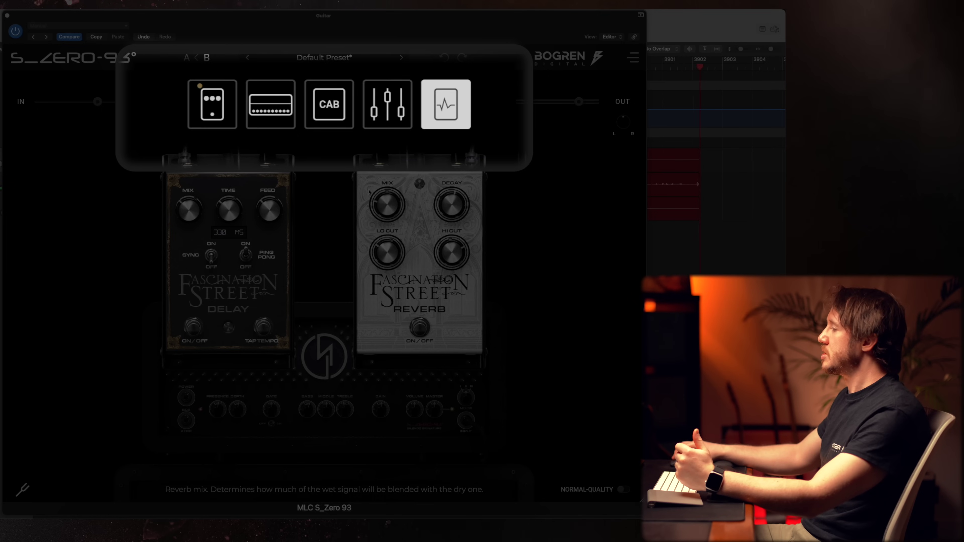
Disable and re-enable the stomp and speaker cabinet sections, and view the stomp pedals.
left_click(213, 111)
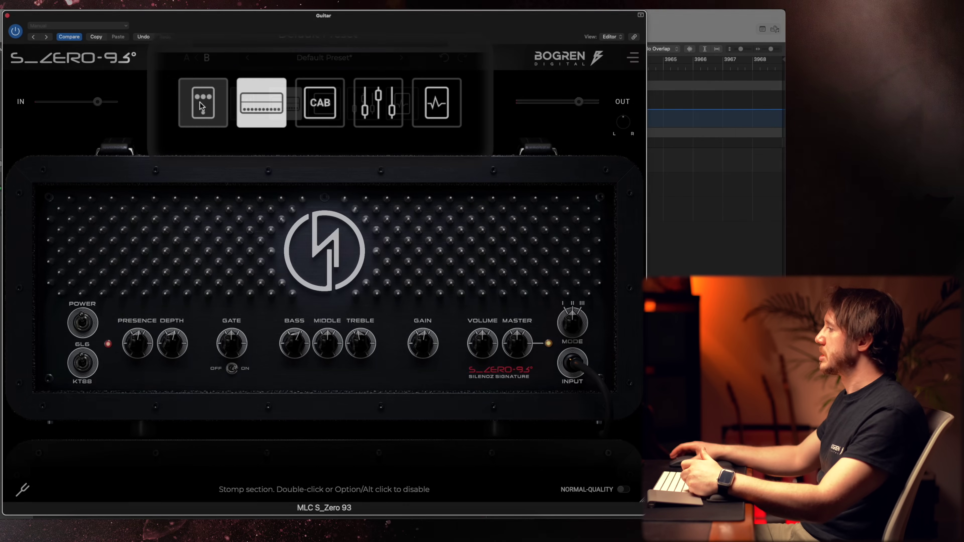
double_click(201, 107)
double_click(201, 106)
double_click(331, 108)
double_click(331, 109)
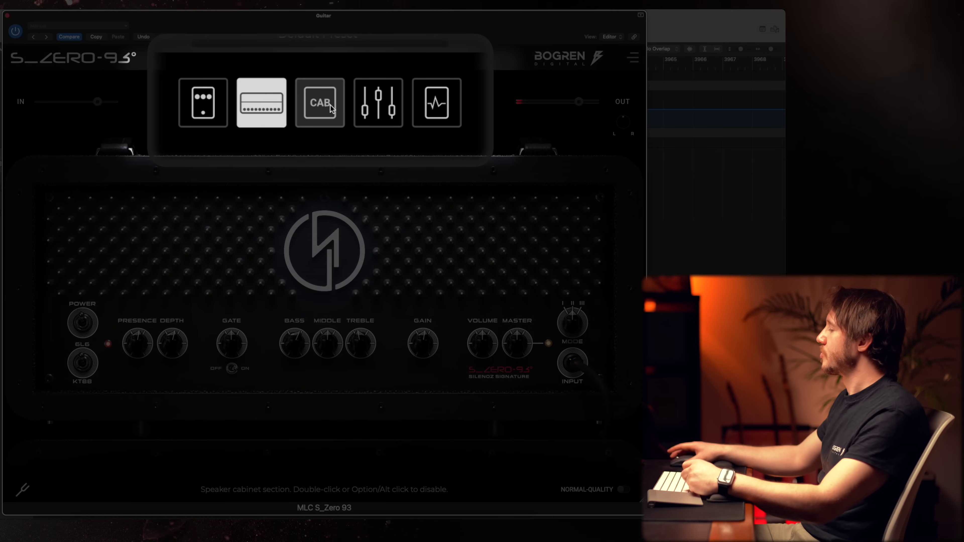
left_click(209, 111)
double_click(208, 109)
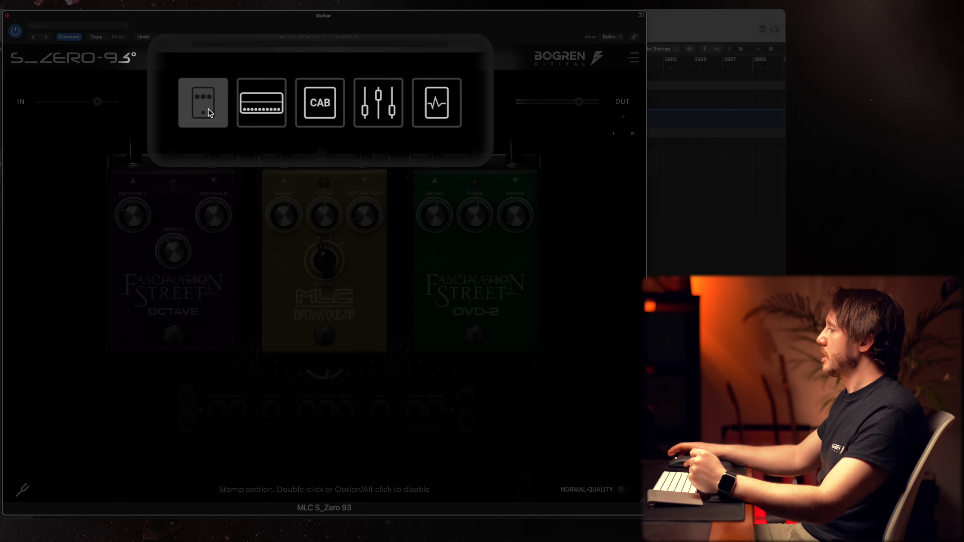
left_click(315, 114)
key("super+z")
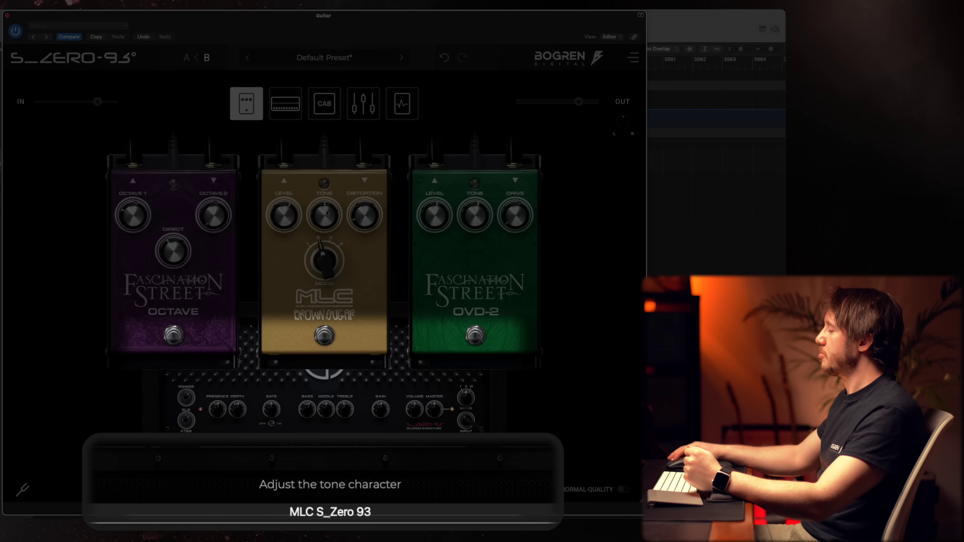
Show the Brown Sugar tone control's tooltip, and open the tooltip translation languages in the preferences.
left_click(312, 225)
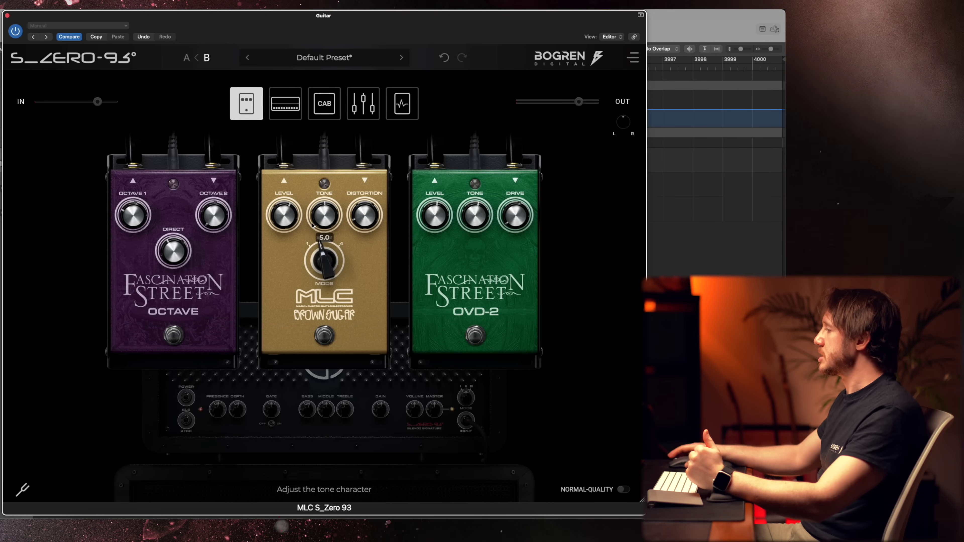
left_click(629, 66)
left_click(556, 108)
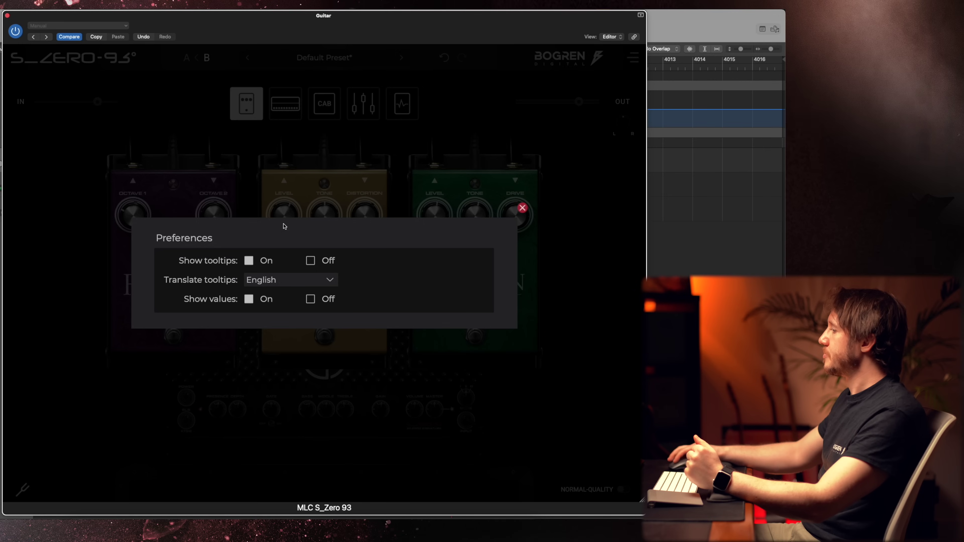
left_click(305, 281)
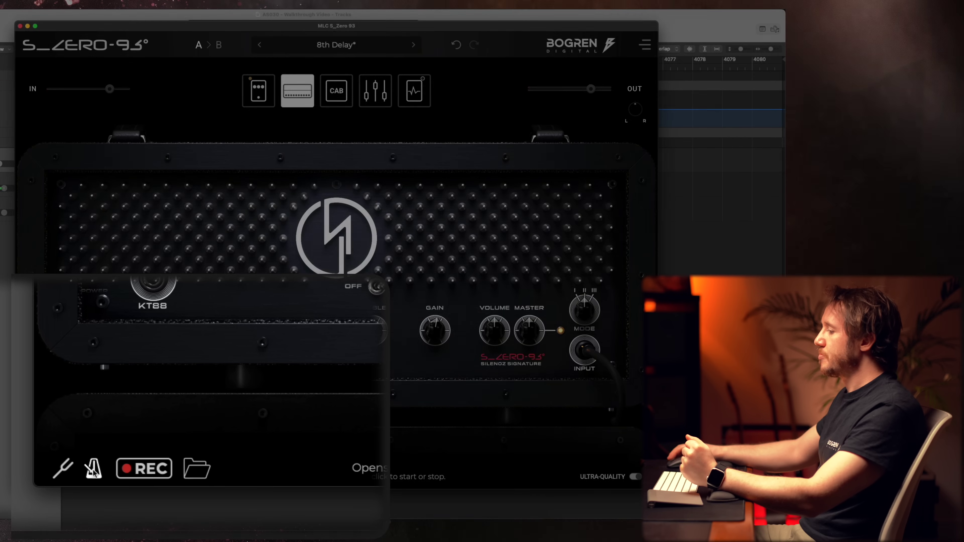
Open the metronome and switch its subdivision to eighth notes and back to quarter notes.
left_click(55, 476)
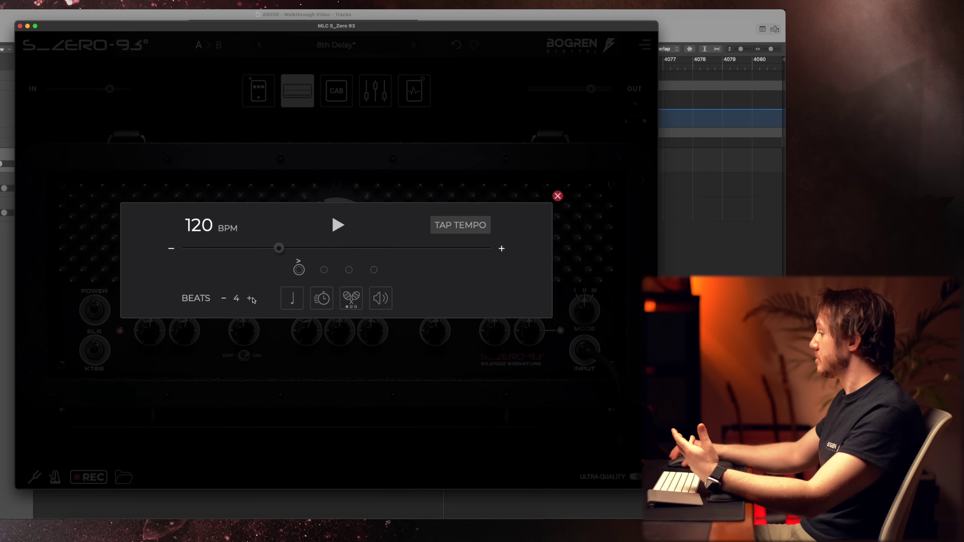
left_click(293, 305)
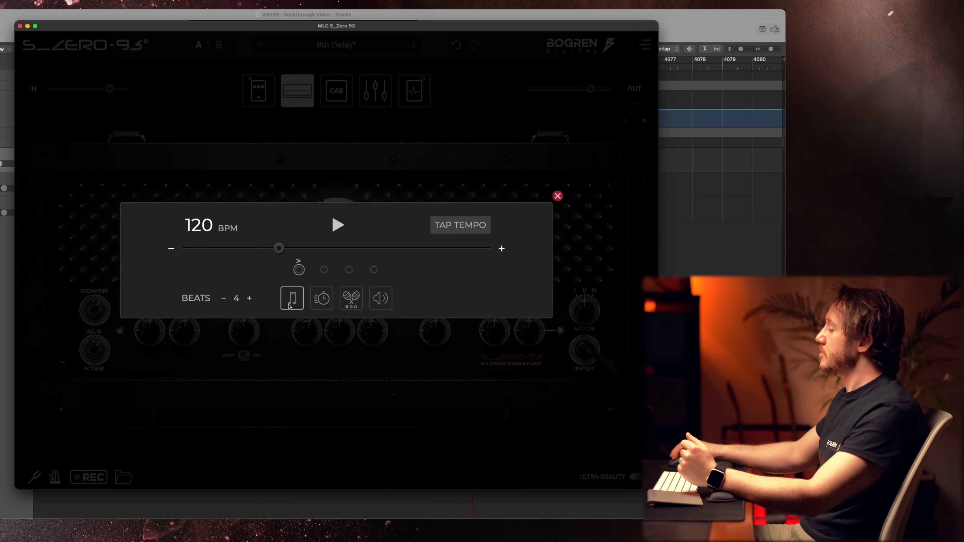
left_click(293, 302)
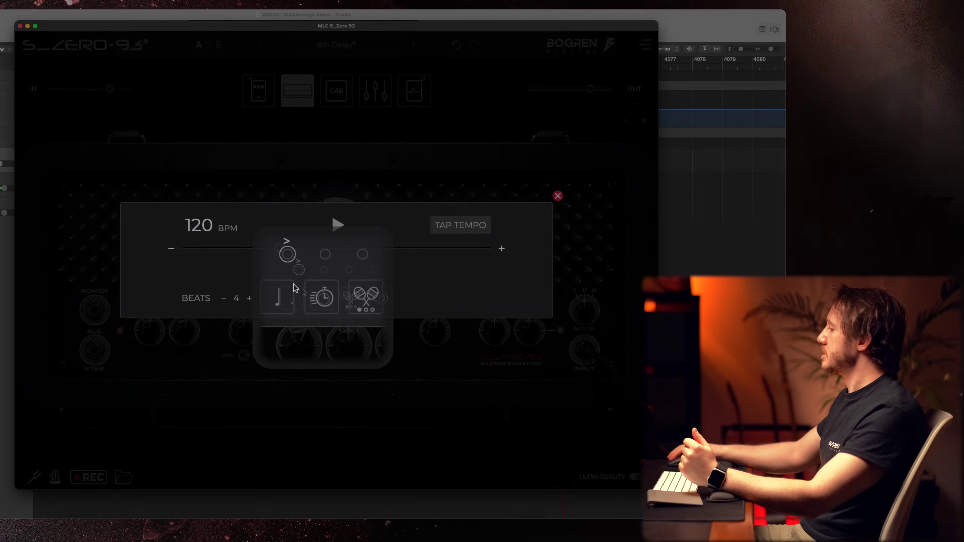
Enable the metronome's speed increase of 10 BPM every 1 bar and close the metronome.
left_click(322, 298)
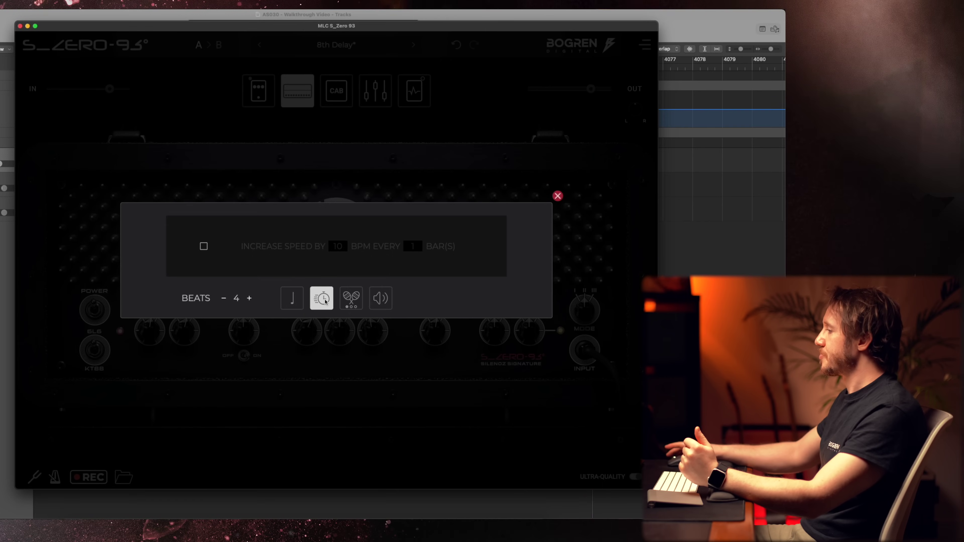
left_click(204, 247)
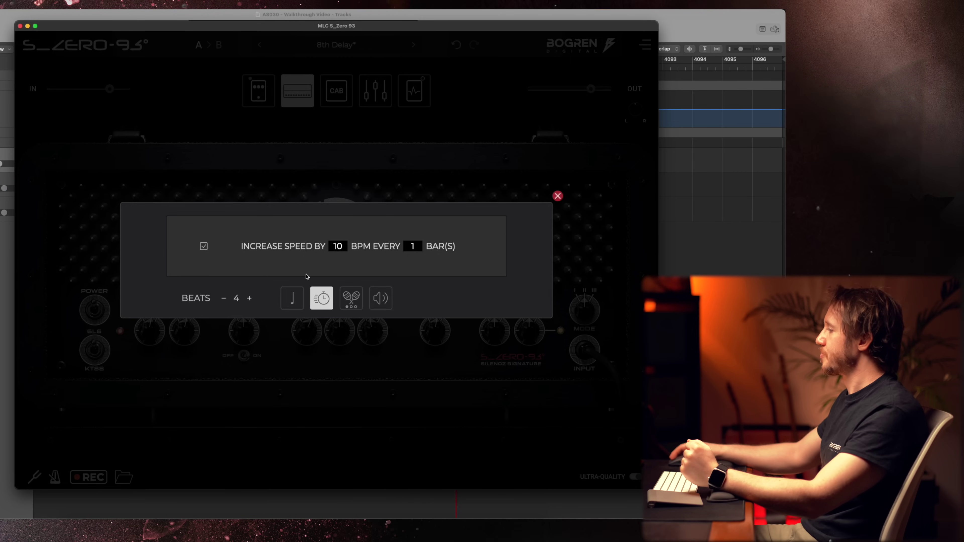
left_click(55, 478)
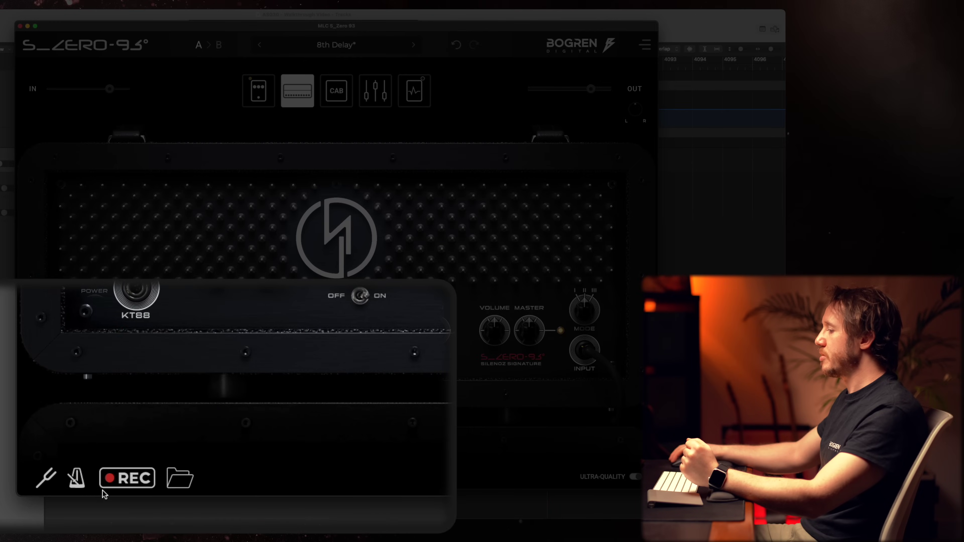